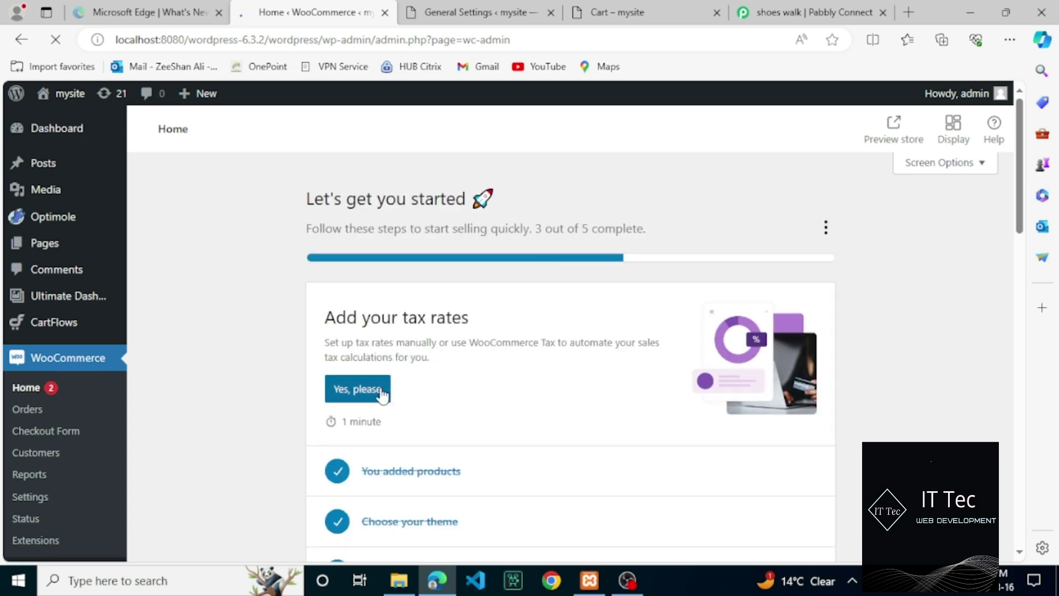
Open the Webhooks section of WooCommerce's advanced settings and dismiss the Ultimate Dashboard notices
click(382, 393)
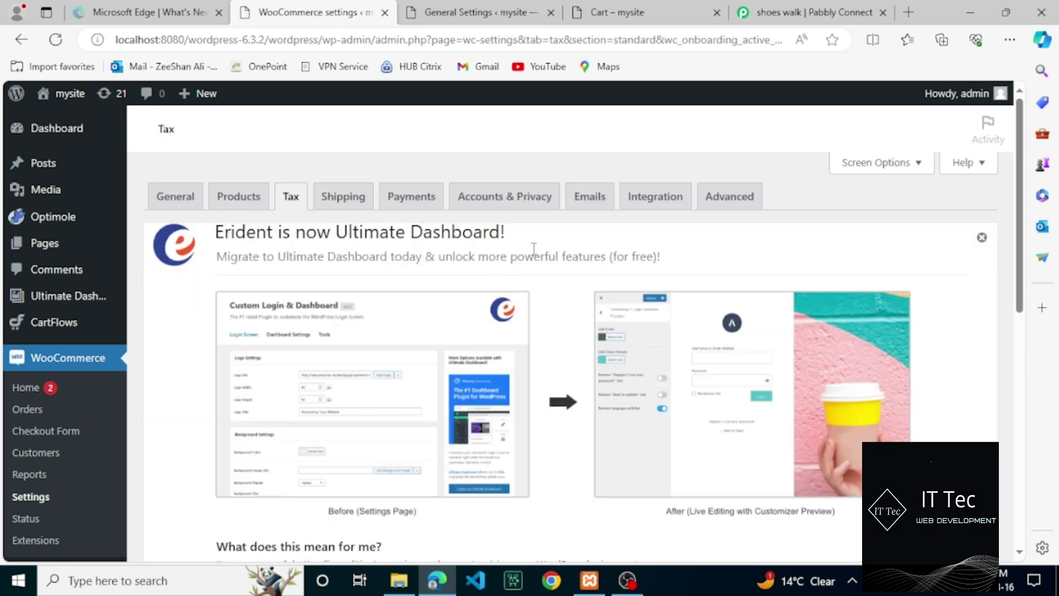
click(732, 197)
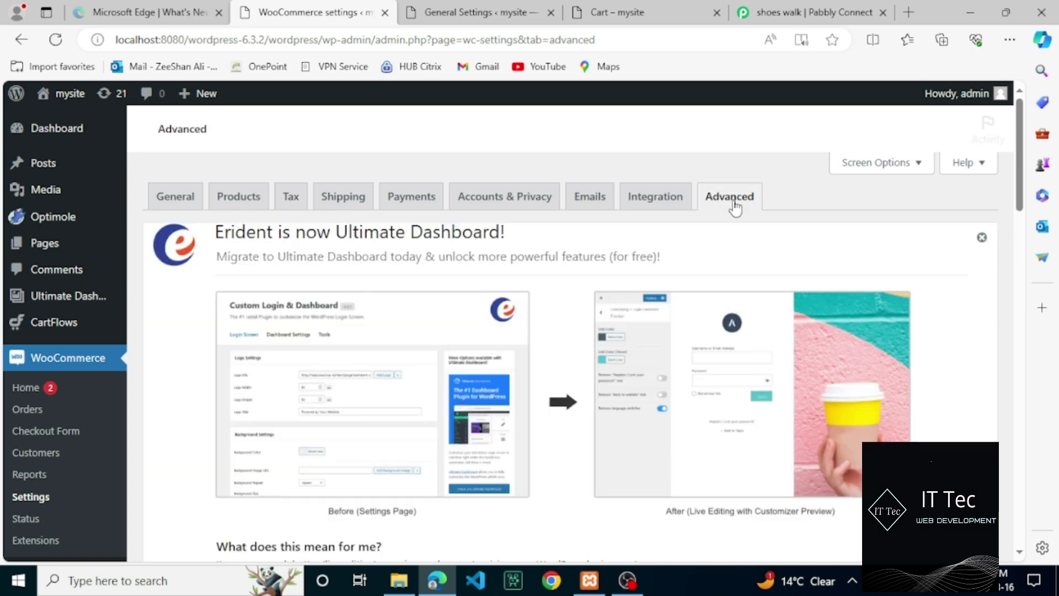
click(982, 238)
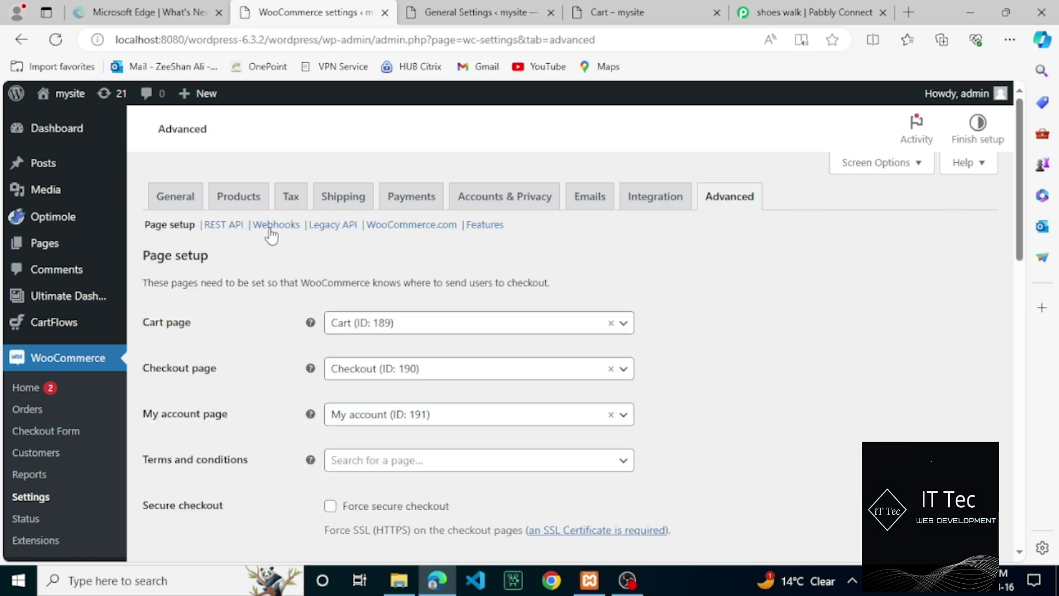
click(274, 226)
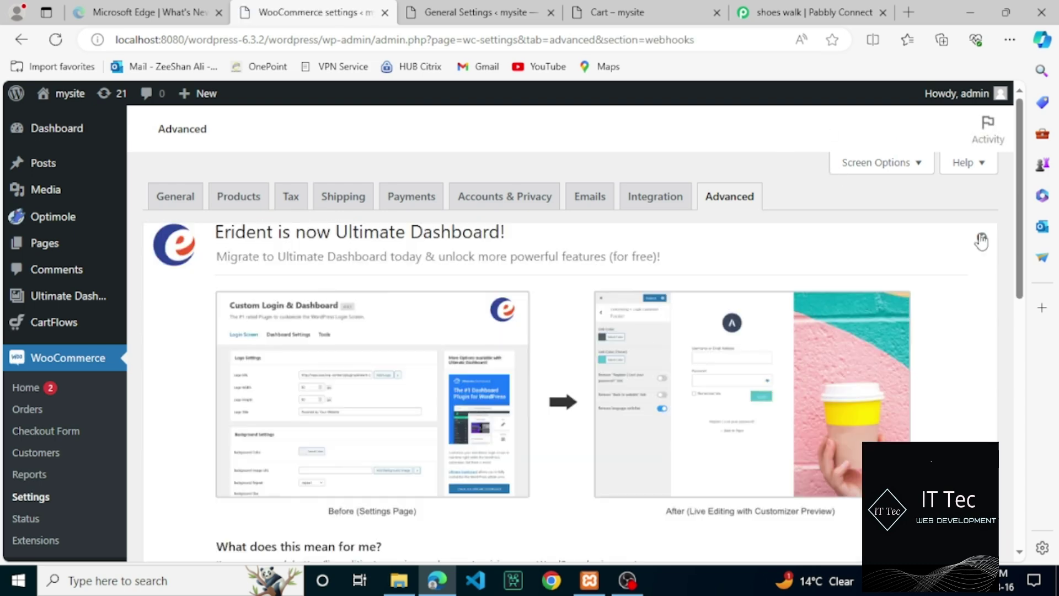
click(982, 241)
Switch to the "shoes walk" workflow in Pabbly Connect and copy the trigger's webhook URL
click(805, 12)
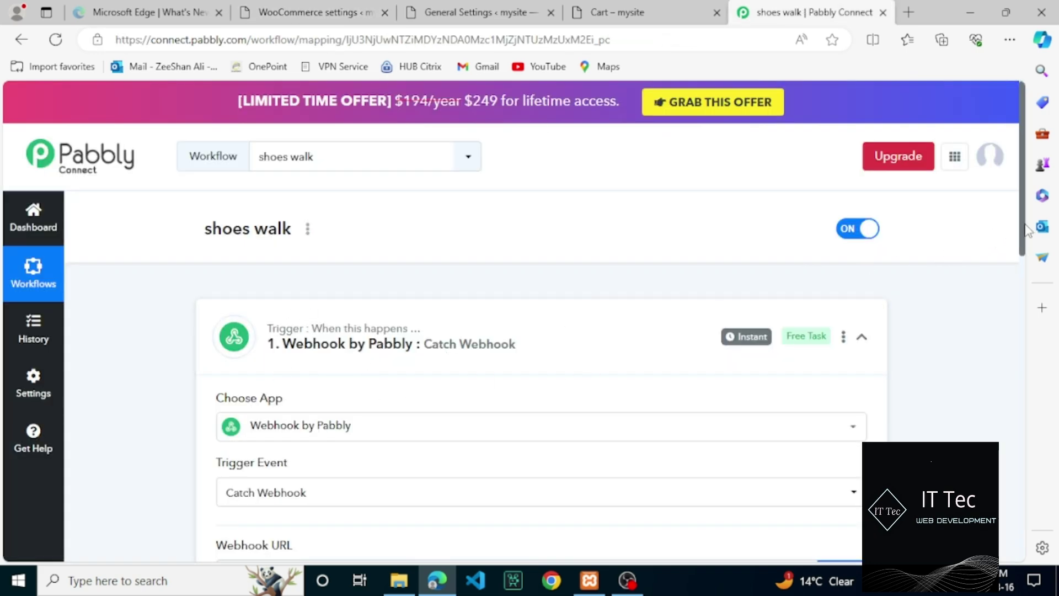
scroll(1028, 231, down, 1)
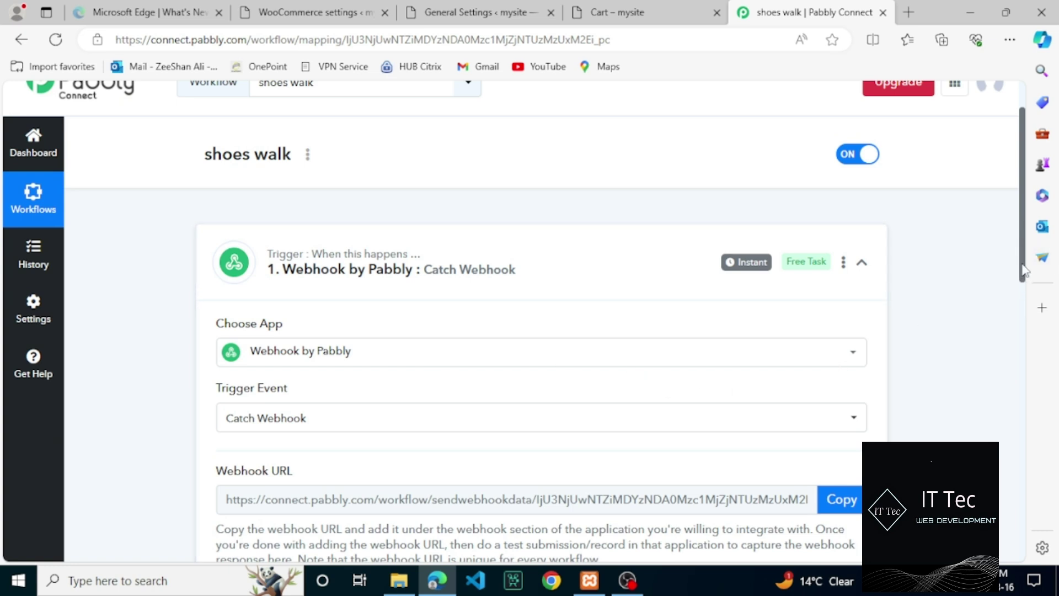
scroll(1022, 287, down, 1)
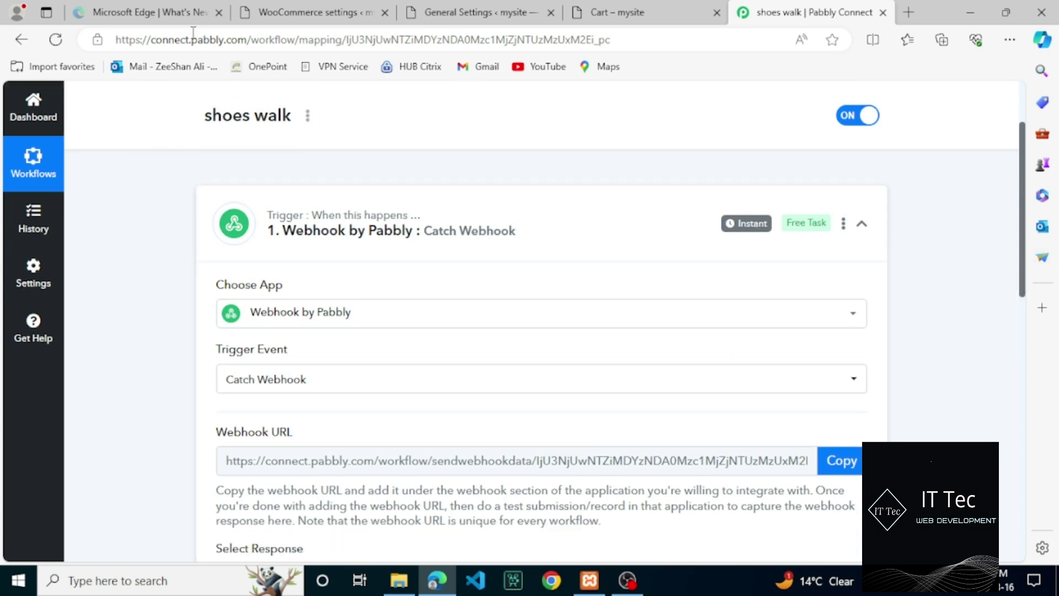
drag(141, 38, 247, 39)
click(98, 197)
scroll(1027, 249, down, 1)
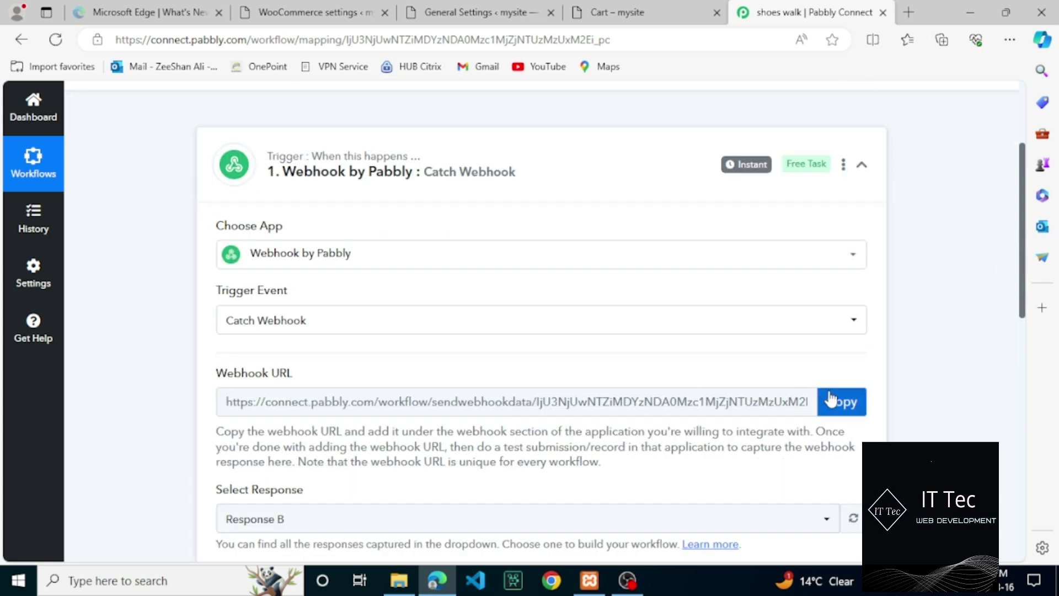
click(855, 418)
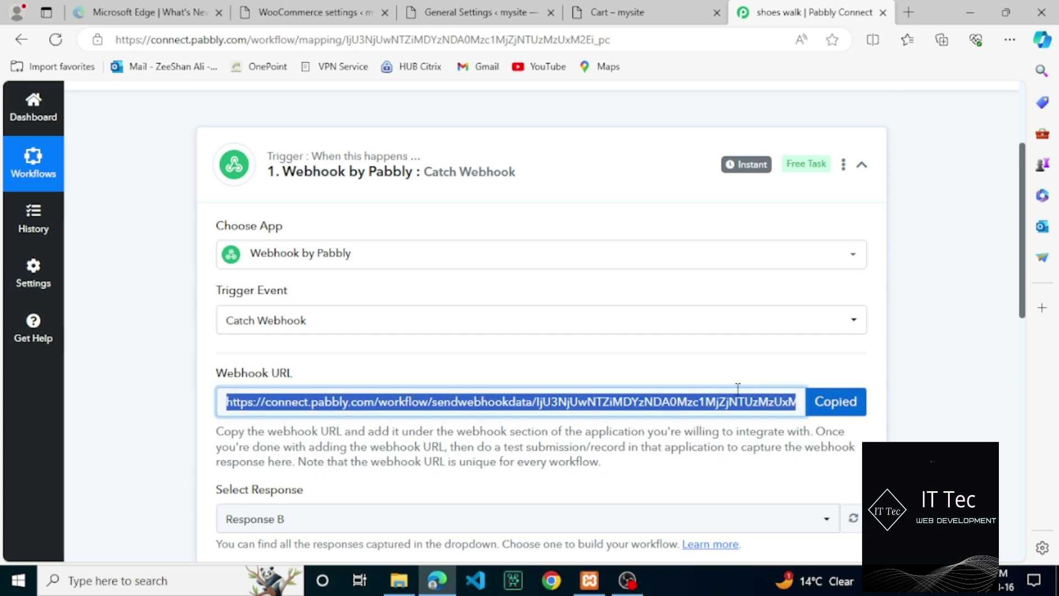
click(838, 409)
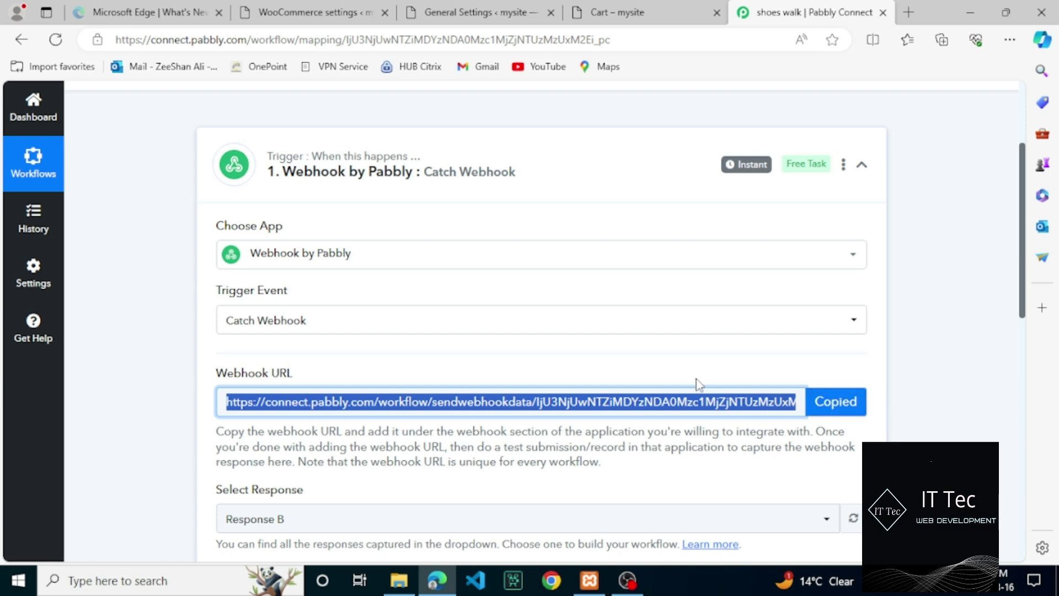
Back in the WooCommerce webhook settings, add a new webhook and name it "pabbly connect"
click(348, 10)
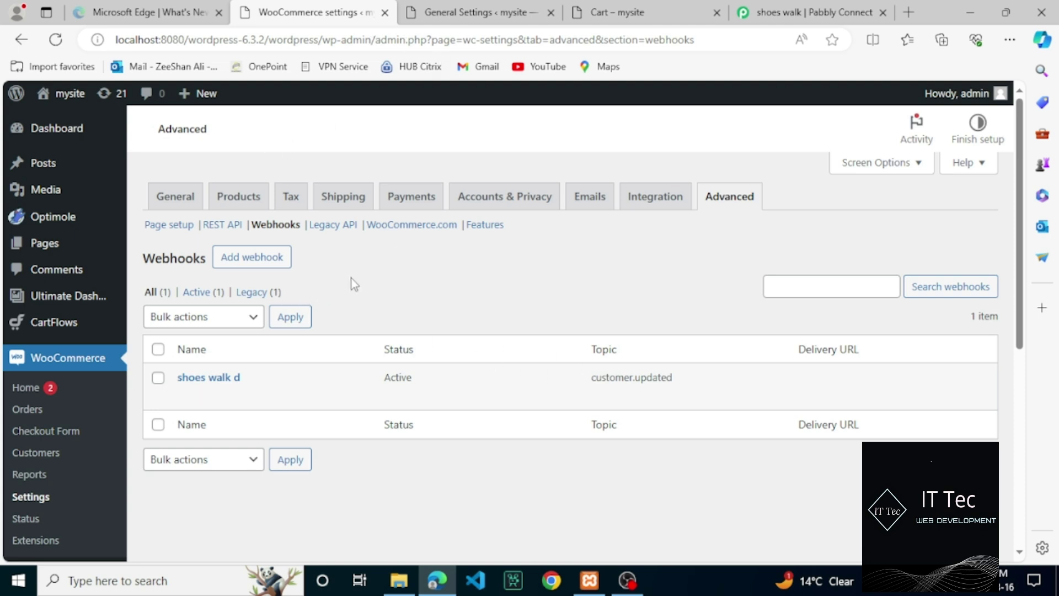
click(252, 258)
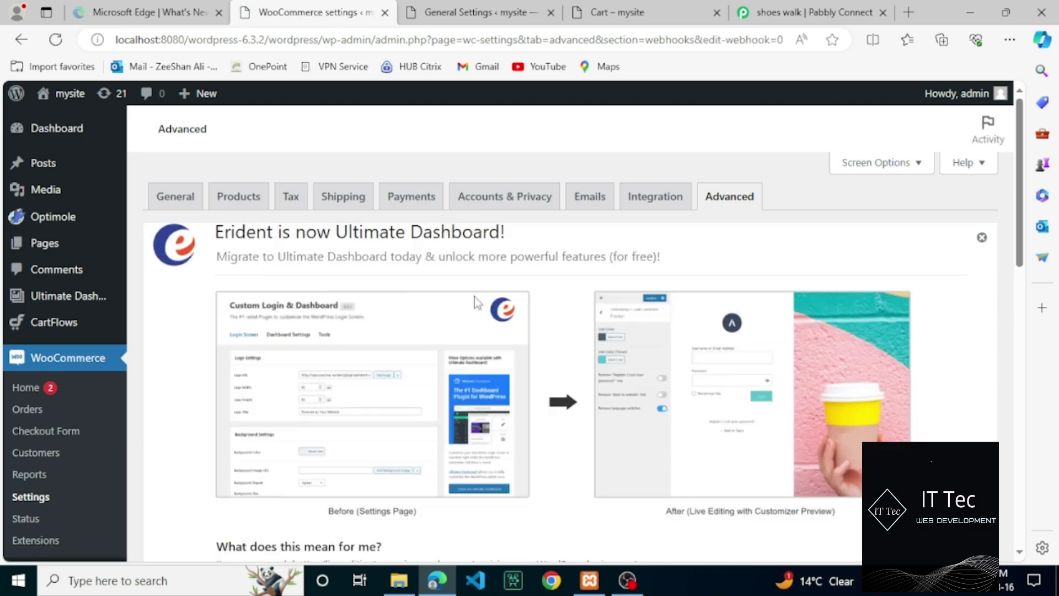
click(982, 237)
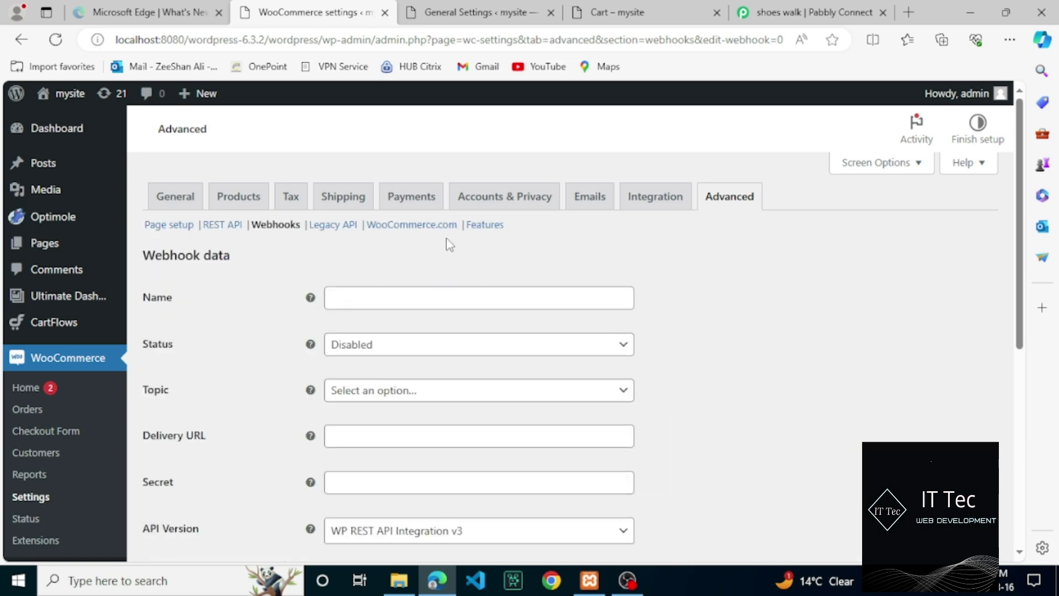
click(429, 297)
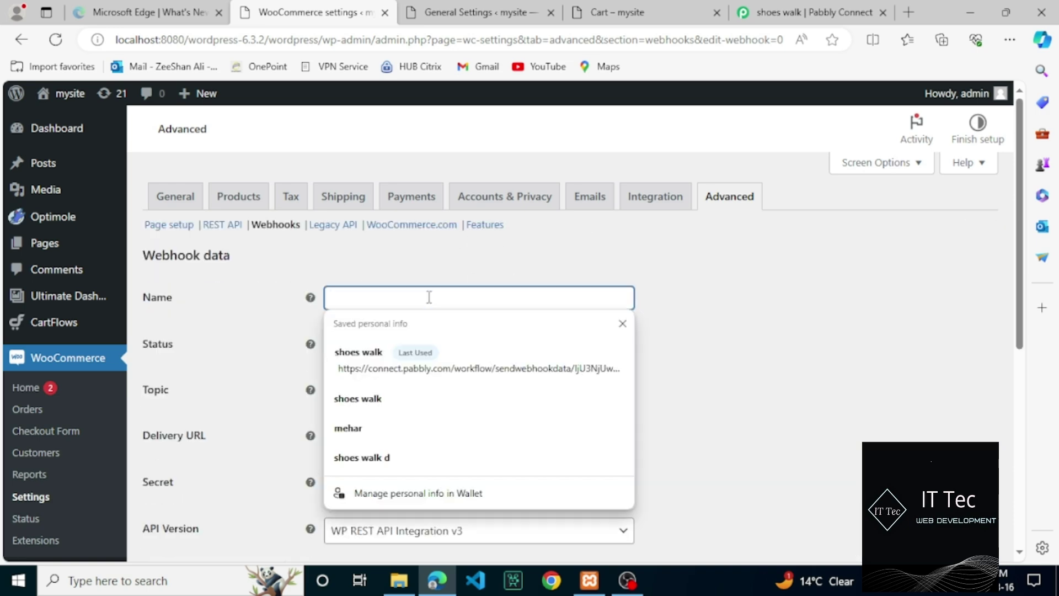
text(p)
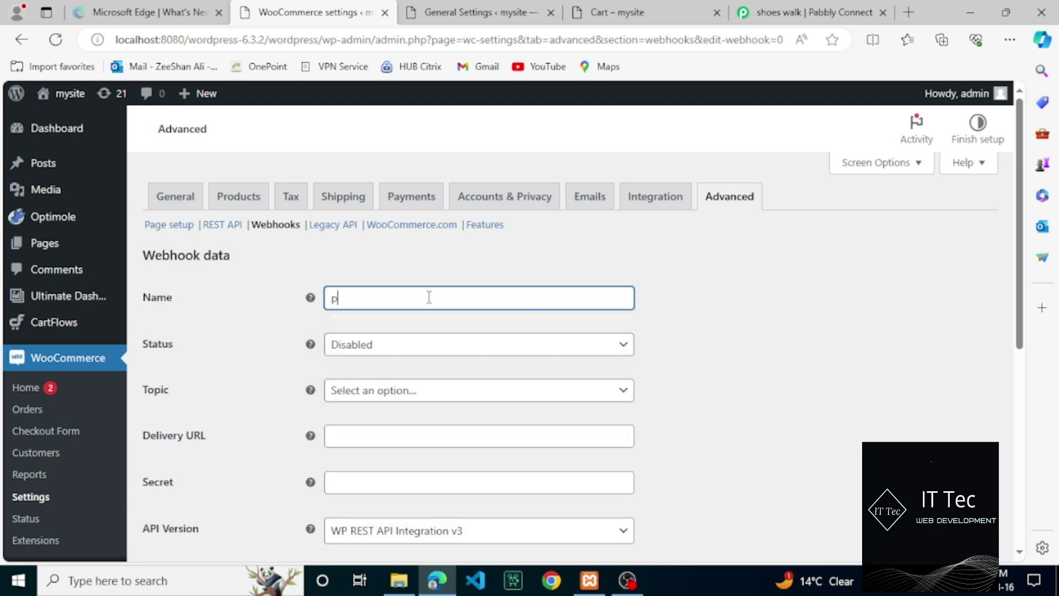
text(abbly connect)
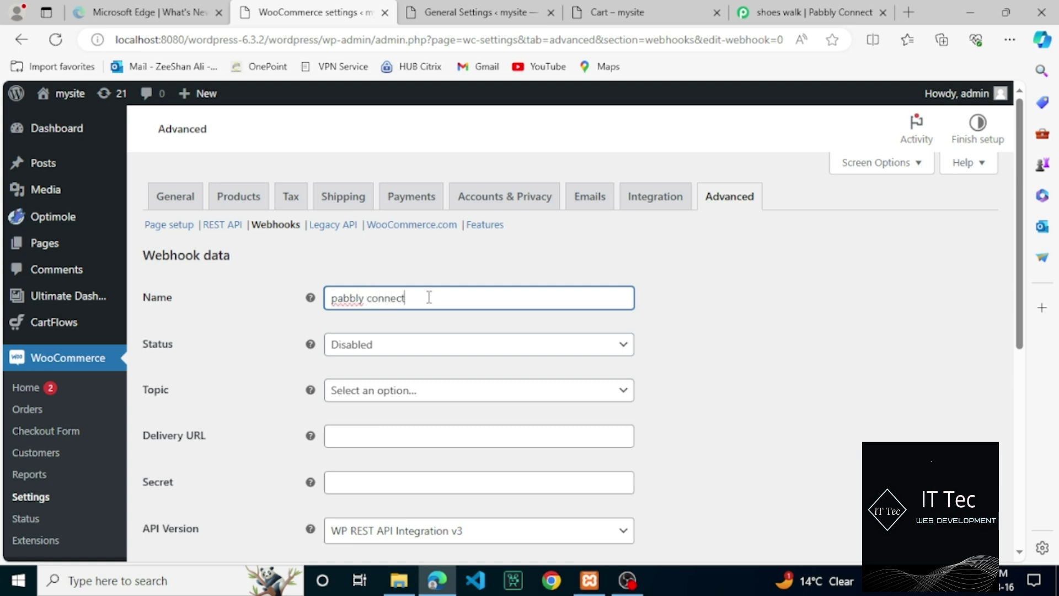
Set the new webhook's status to Active and its topic to Order created
click(394, 349)
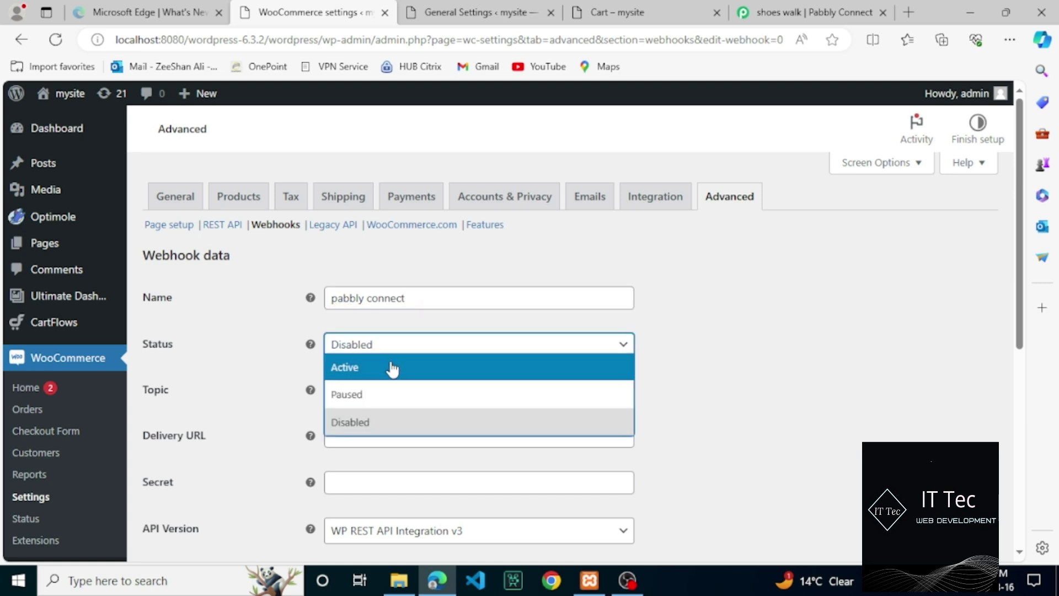
click(392, 368)
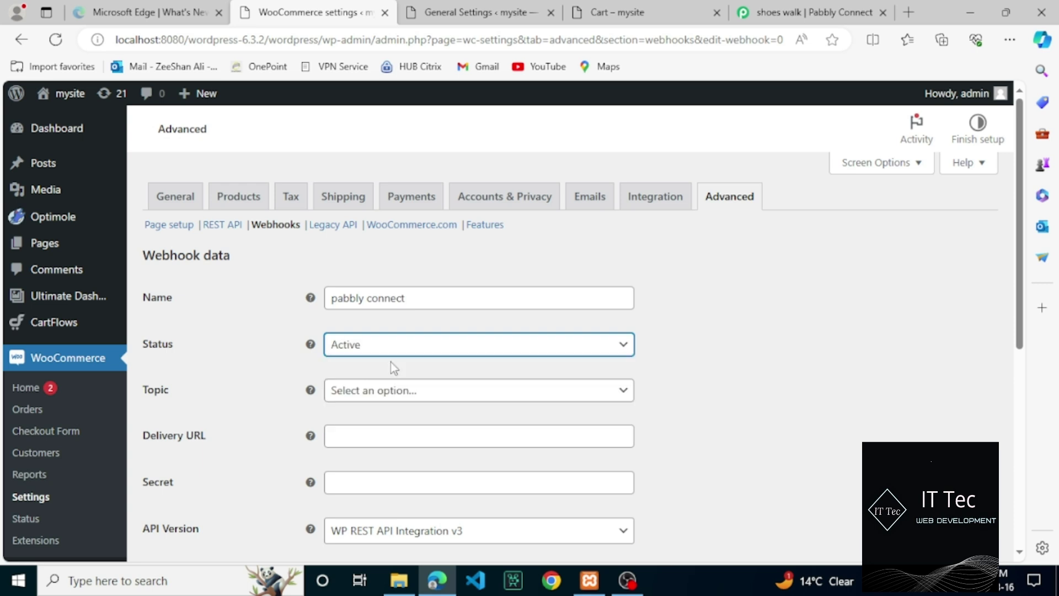
click(395, 402)
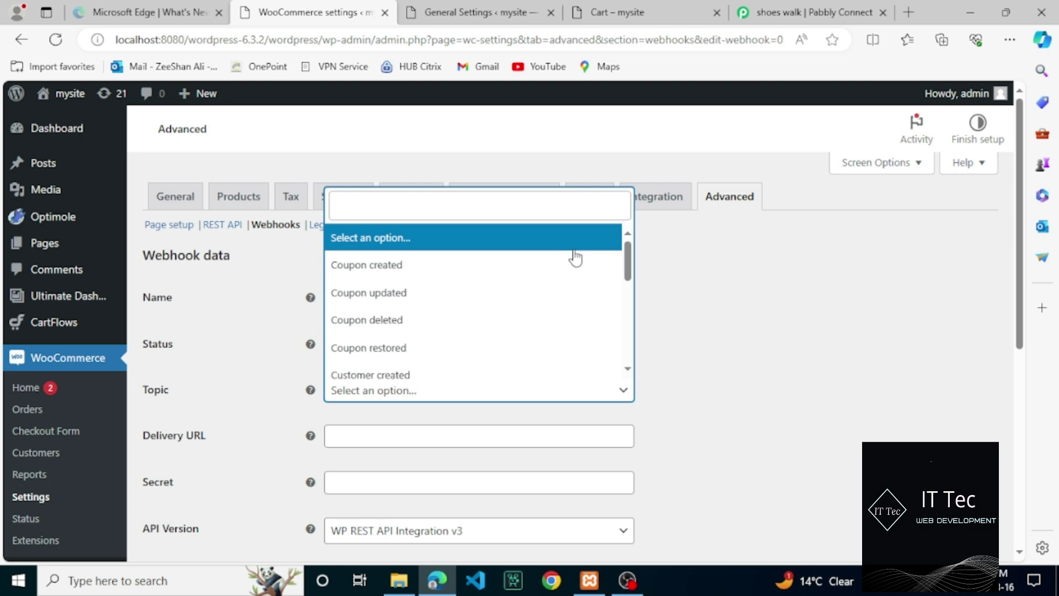
text(ord)
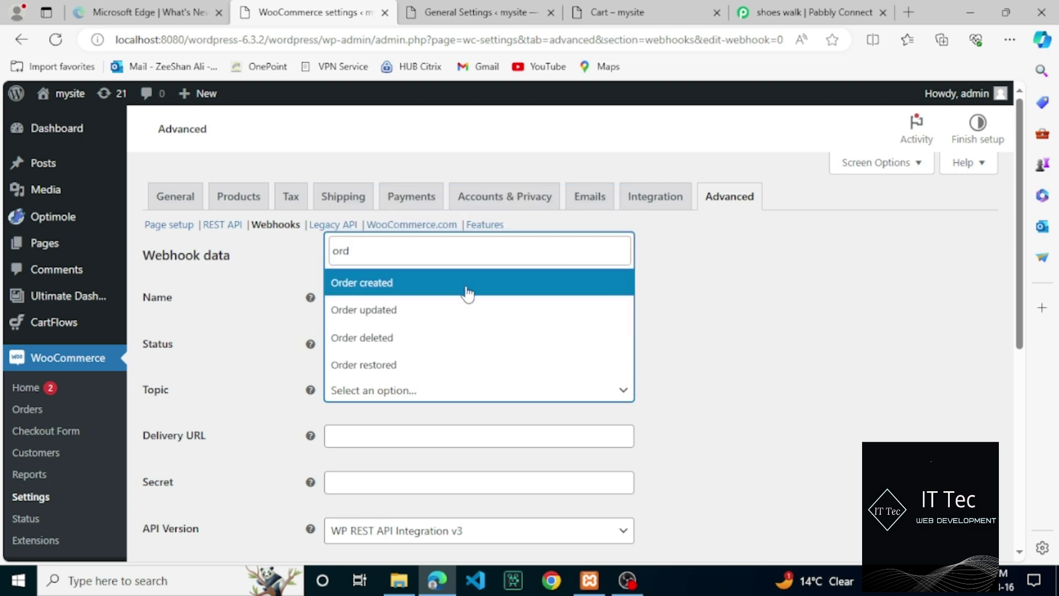
click(468, 292)
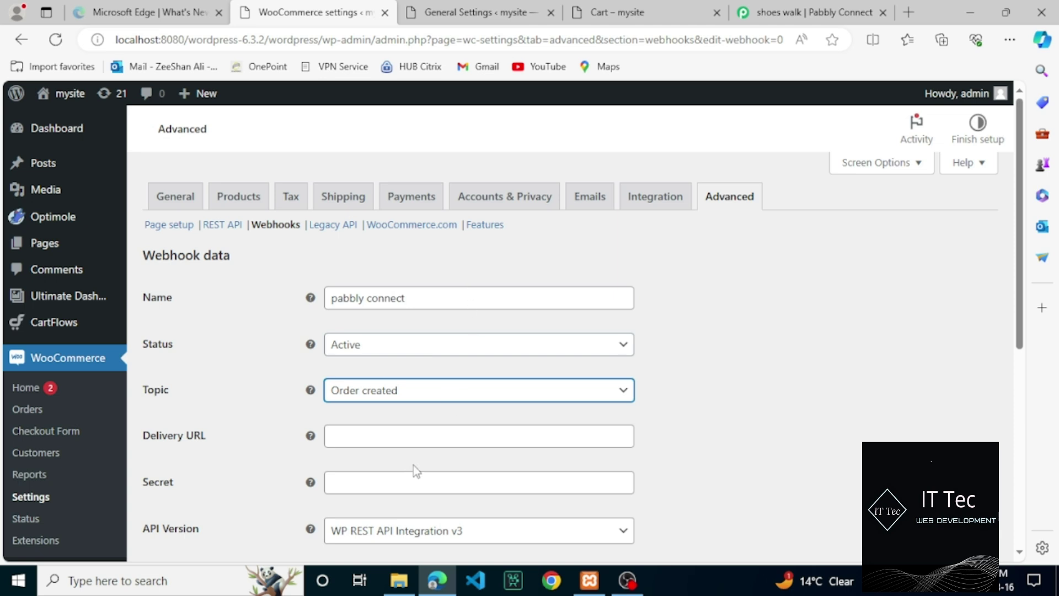
Fill the webhook's delivery URL with the copied Pabbly webhook URL and save the webhook
click(426, 445)
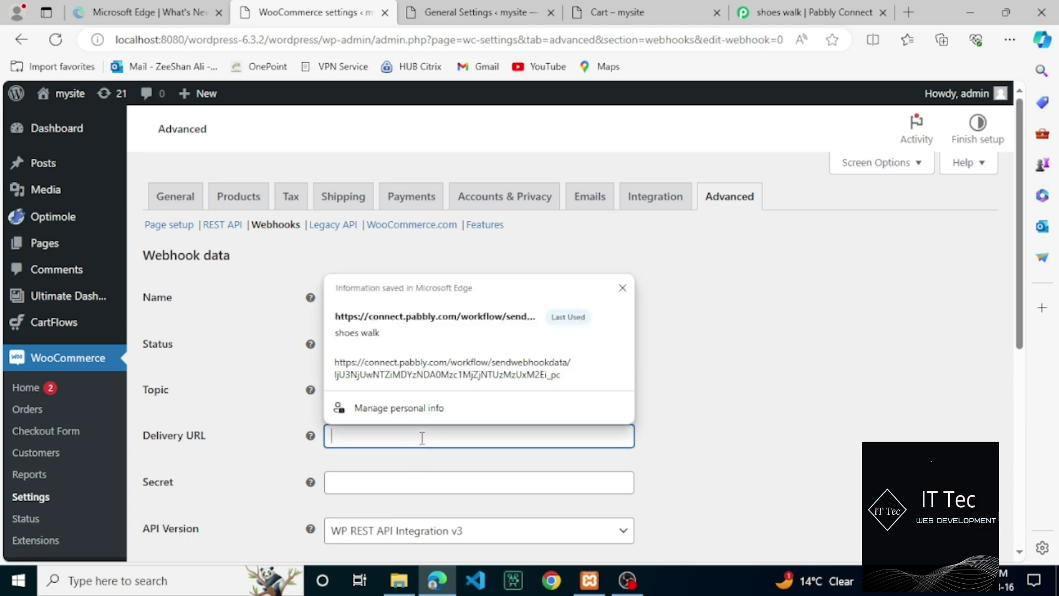
right_click(422, 438)
click(489, 315)
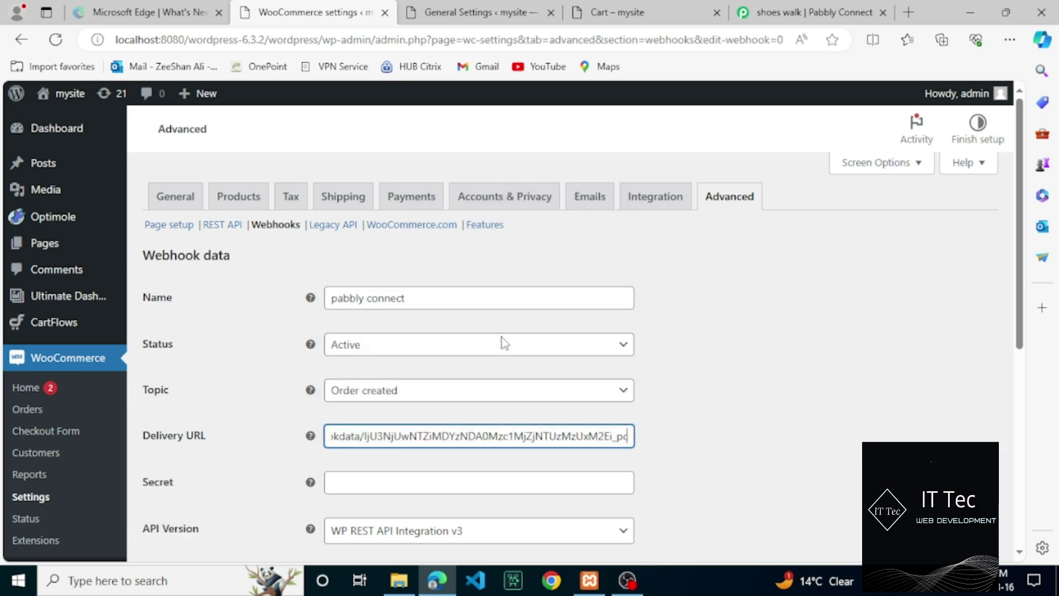
scroll(696, 333, down, 3)
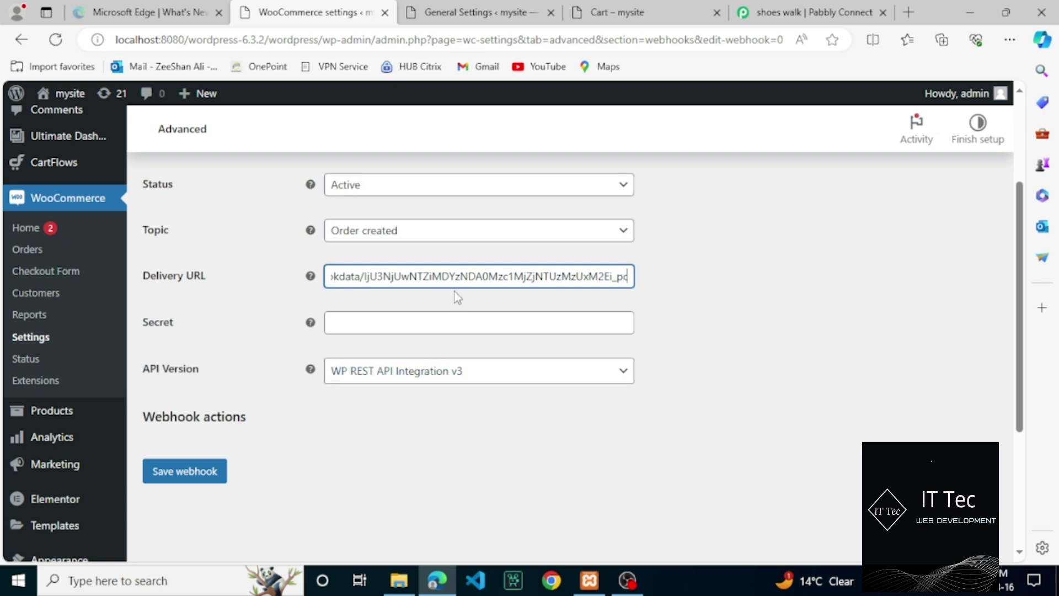
click(178, 476)
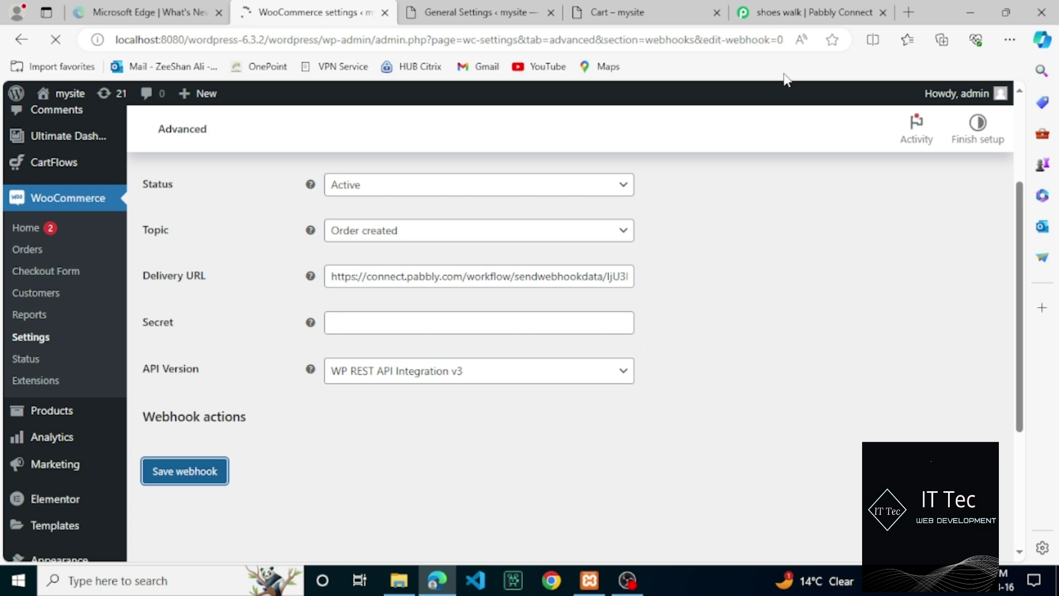
Return to the Pabbly Connect workflow and start re-capturing the webhook response for the trigger
click(877, 8)
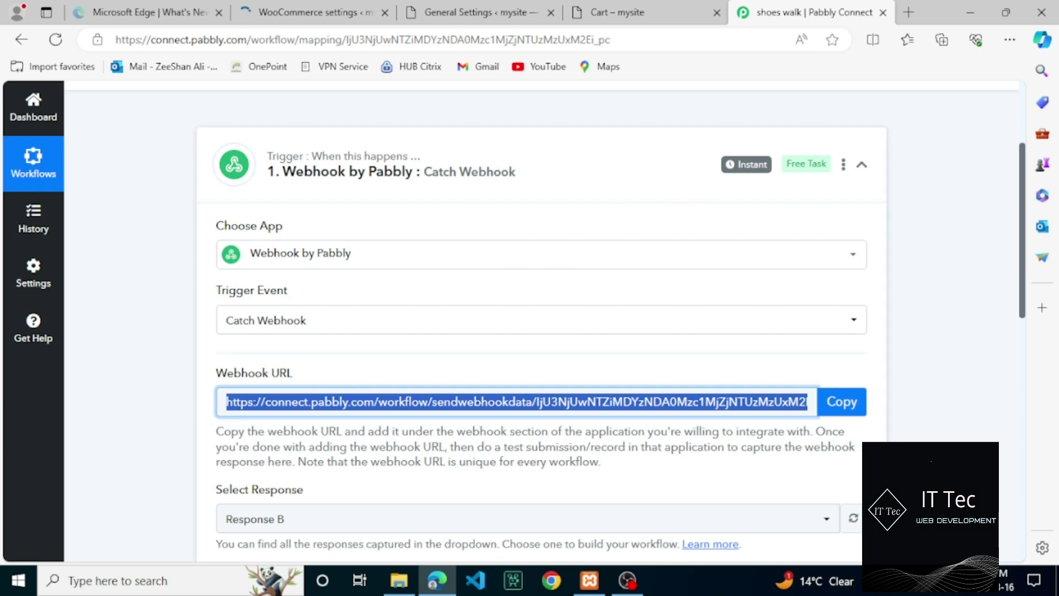
drag(1019, 243, 1018, 306)
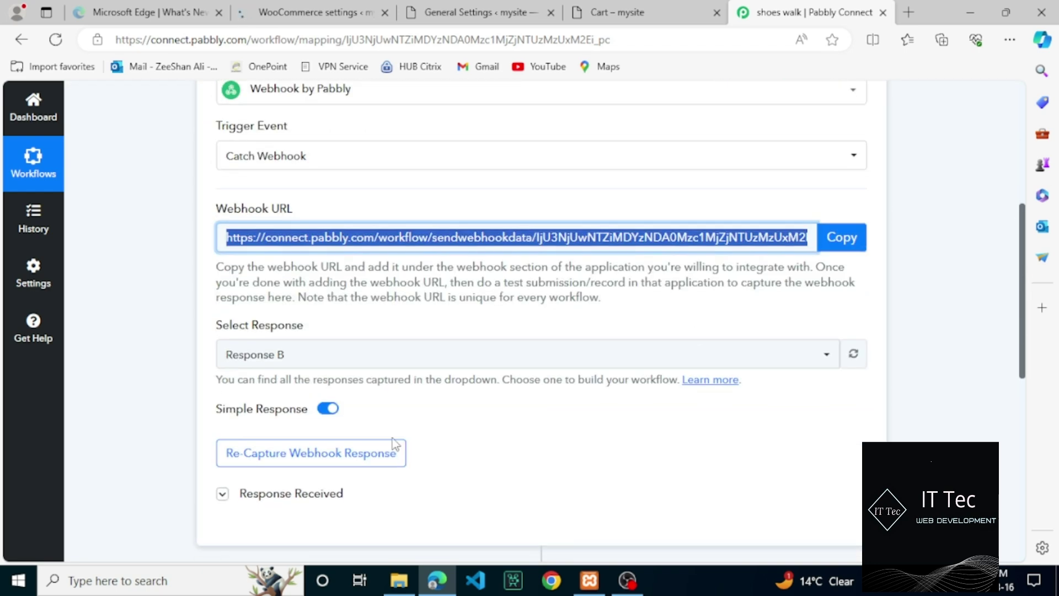
click(292, 453)
click(495, 421)
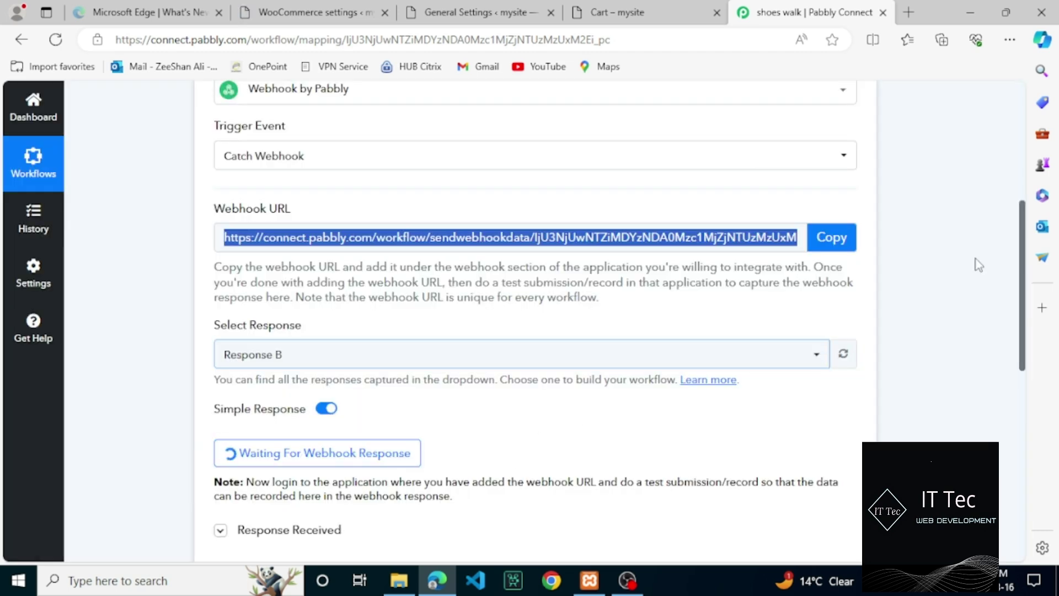
drag(1020, 275, 1020, 304)
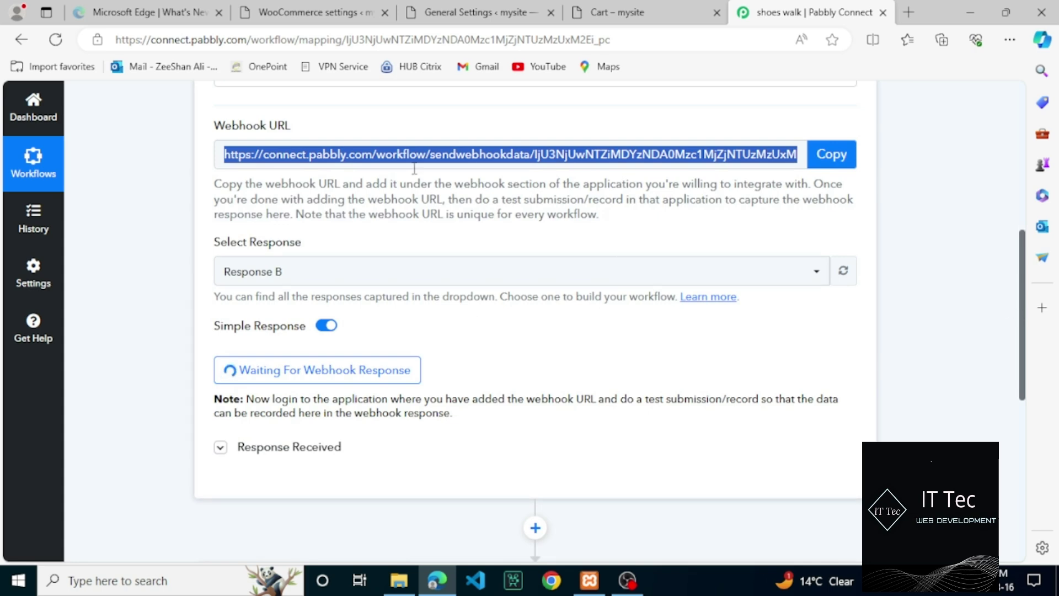
Switch to the WordPress site, visit its storefront, and open the Shop page at the product listing
click(290, 12)
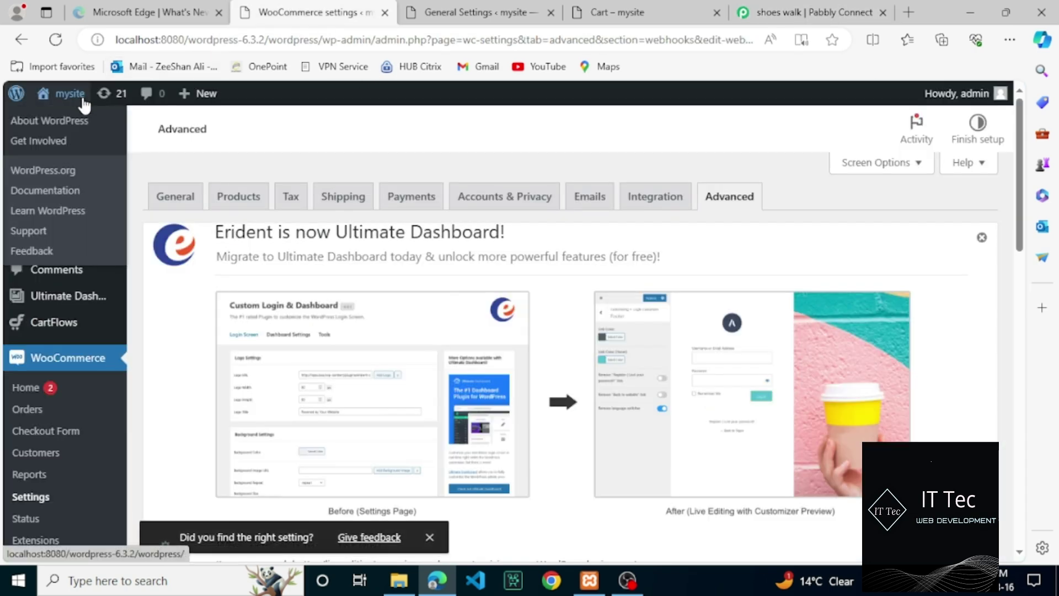
mouse_move(66, 93)
click(77, 123)
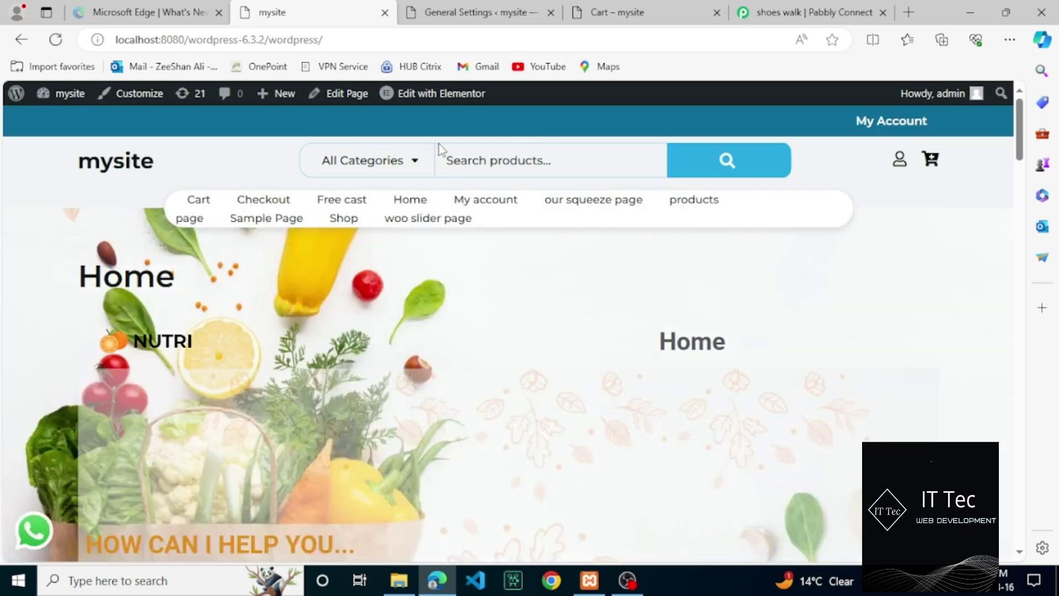
scroll(1019, 175, down, 10)
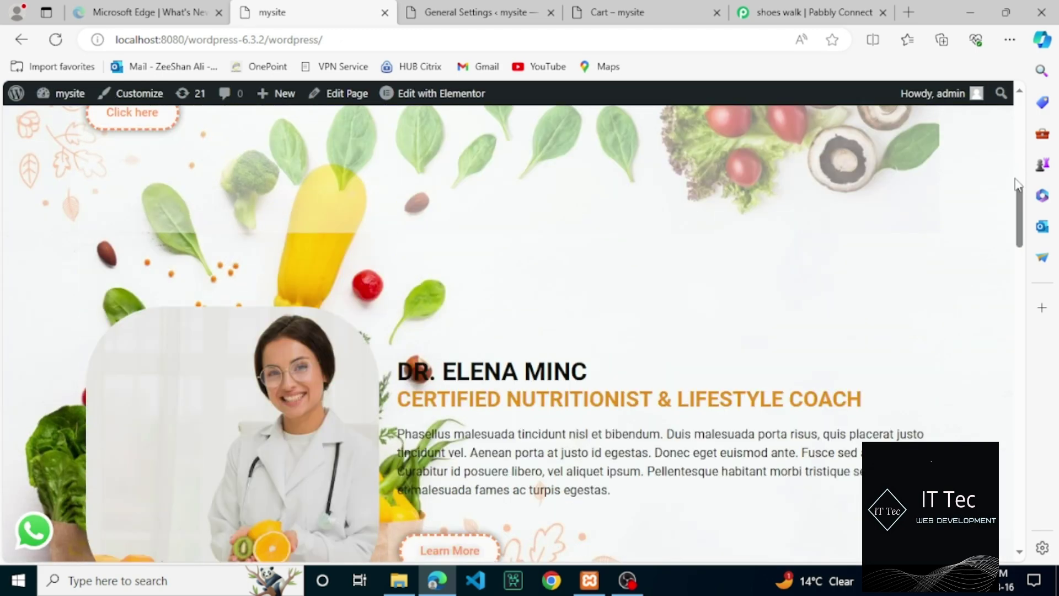
scroll(1018, 182, up, 10)
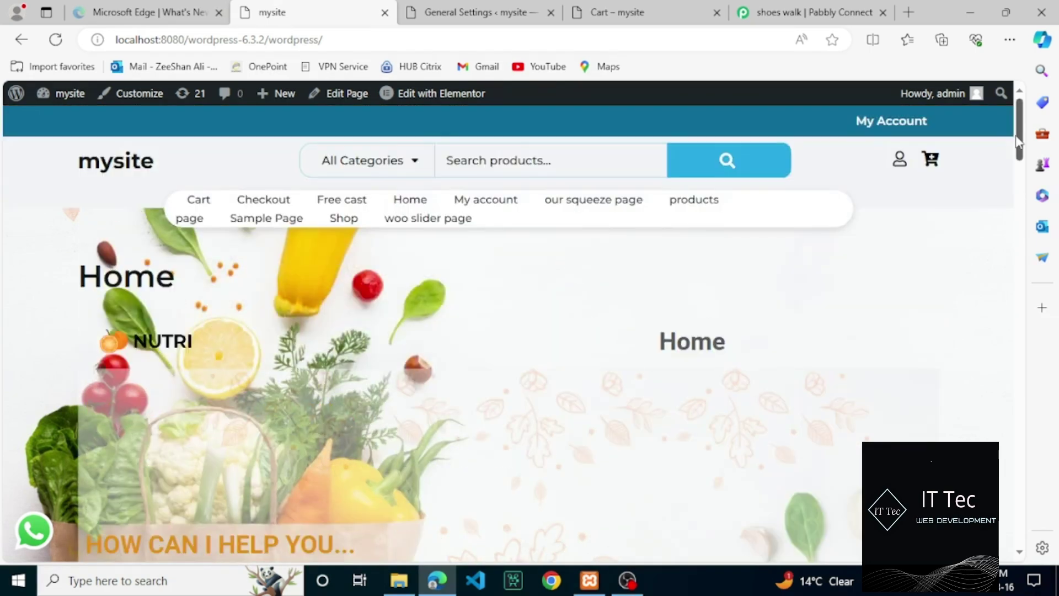
click(344, 219)
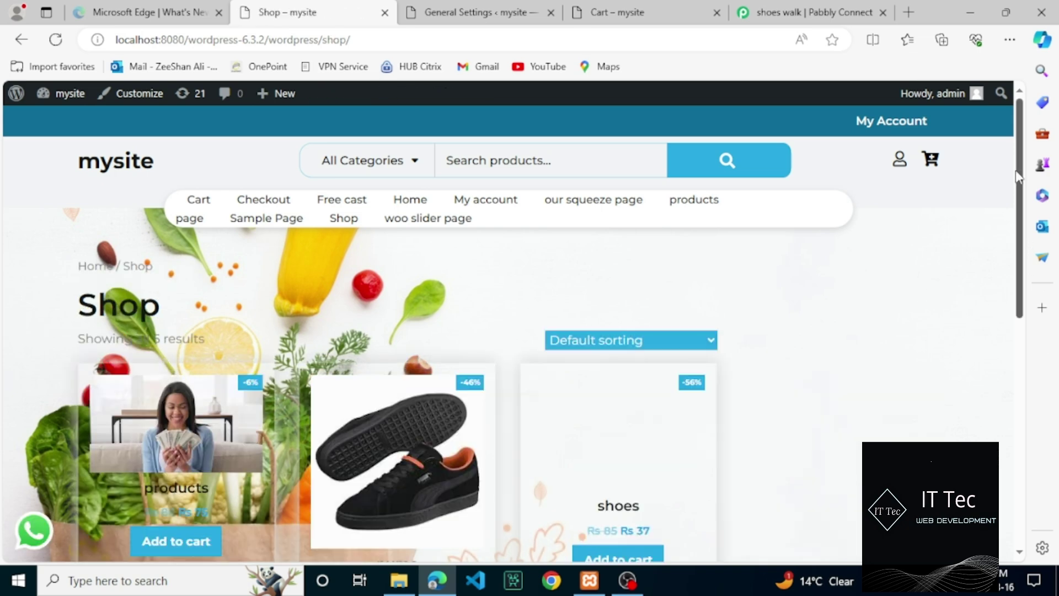
scroll(1019, 220, down, 3)
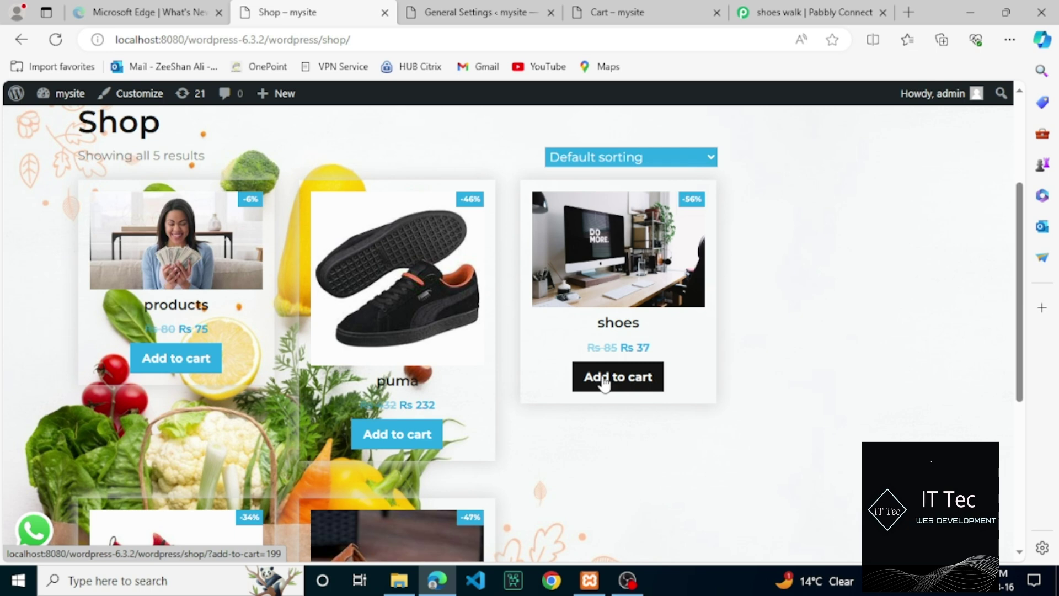
Add the Rs 37 shoes to the cart and review the cart's items and totals
click(605, 381)
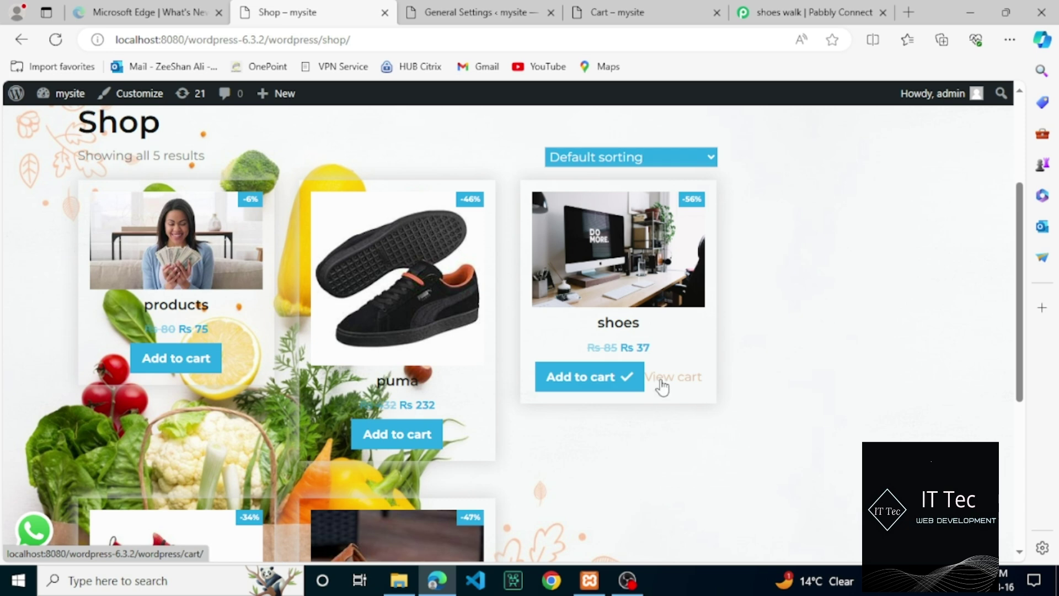
click(662, 385)
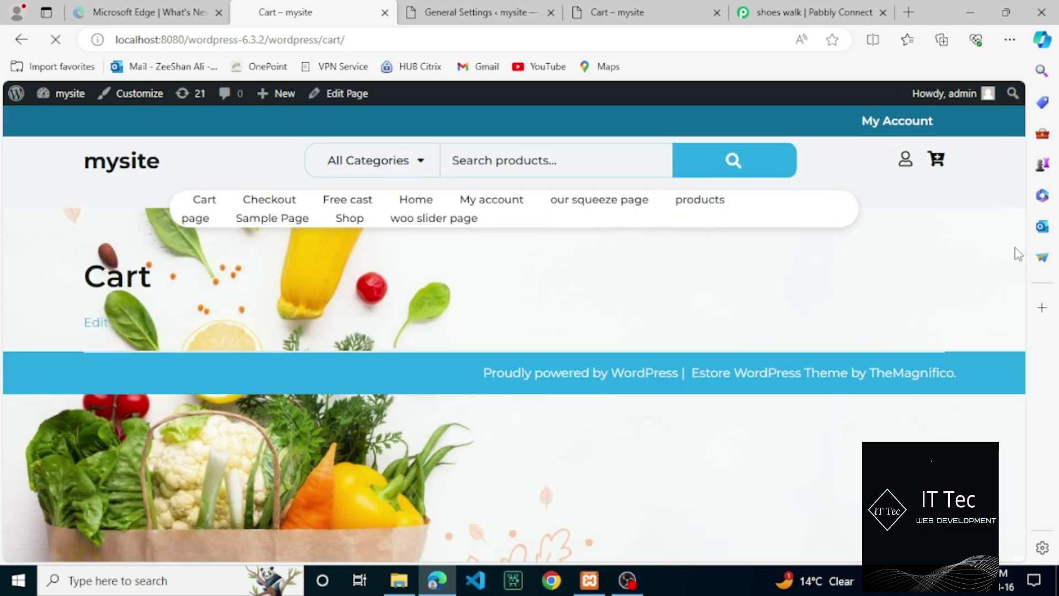
scroll(1015, 288, down, 1)
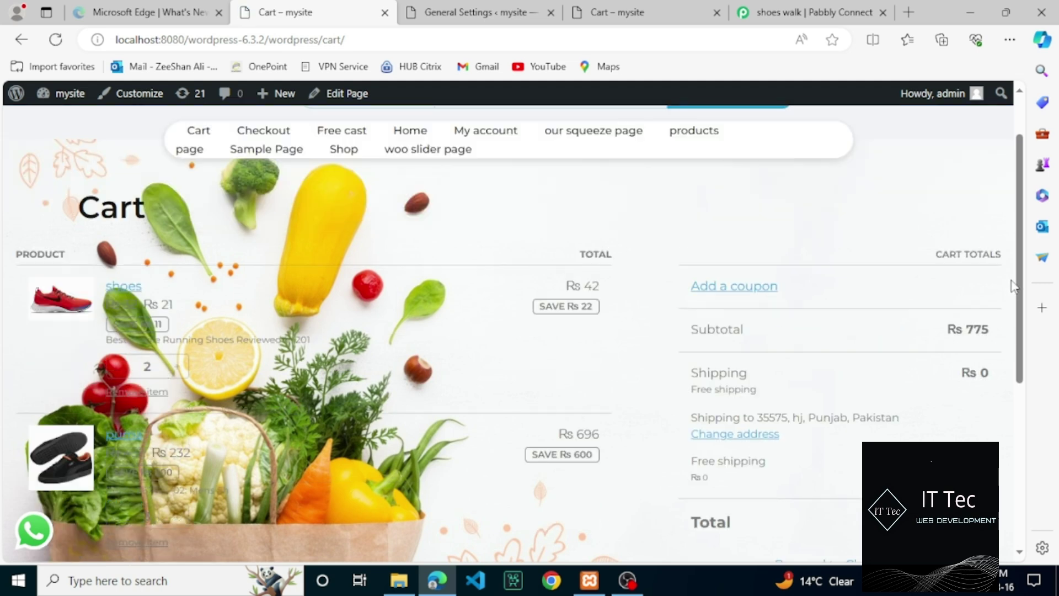
mouse_move(1025, 275)
mouse_down()
mouse_move(1025, 375)
mouse_move(1027, 294)
mouse_up()
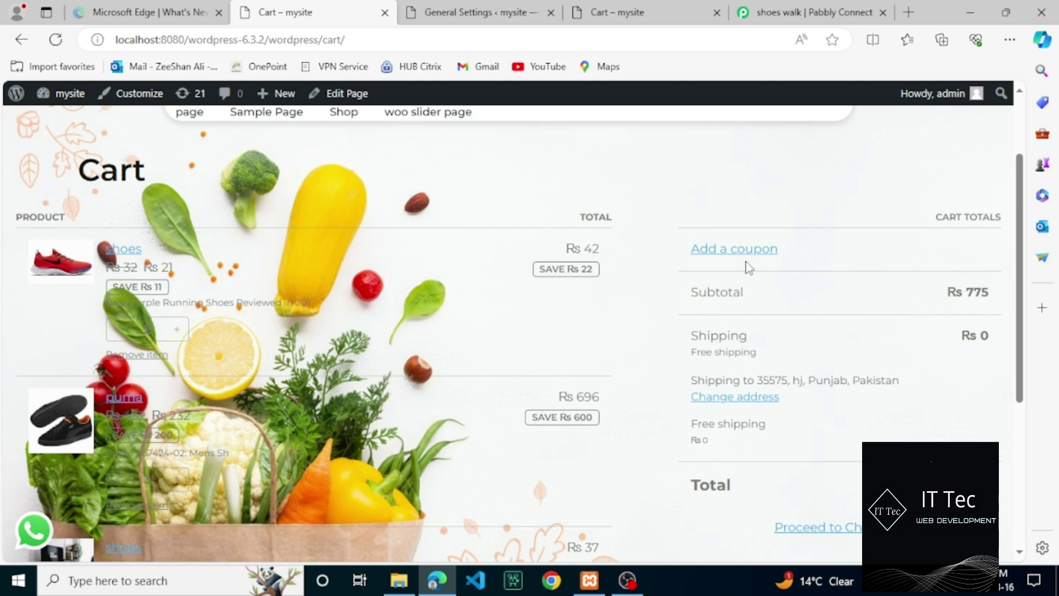
scroll(1006, 406, down, 1)
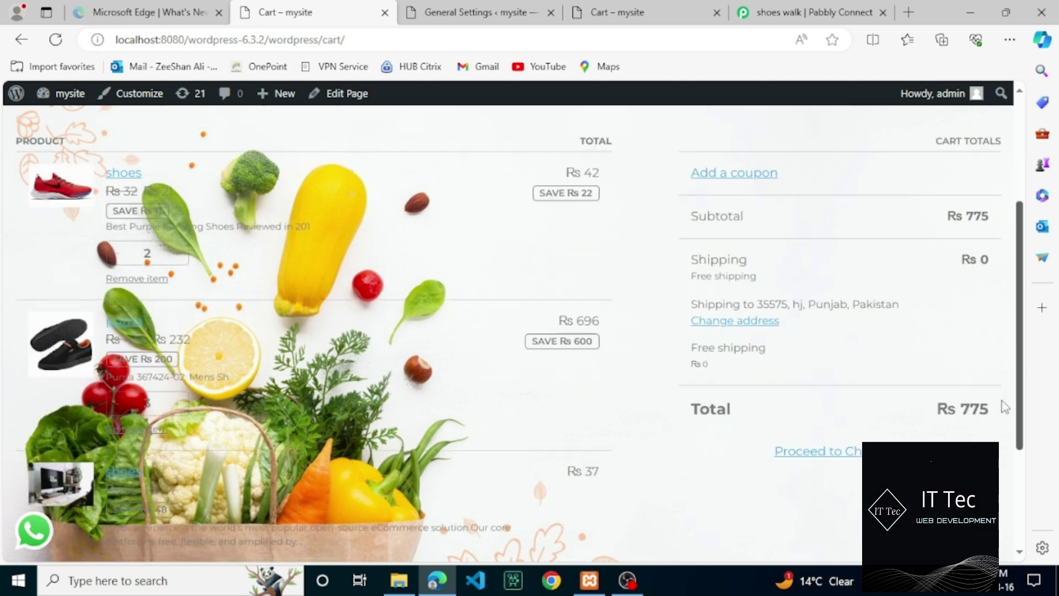
scroll(1006, 406, down, 3)
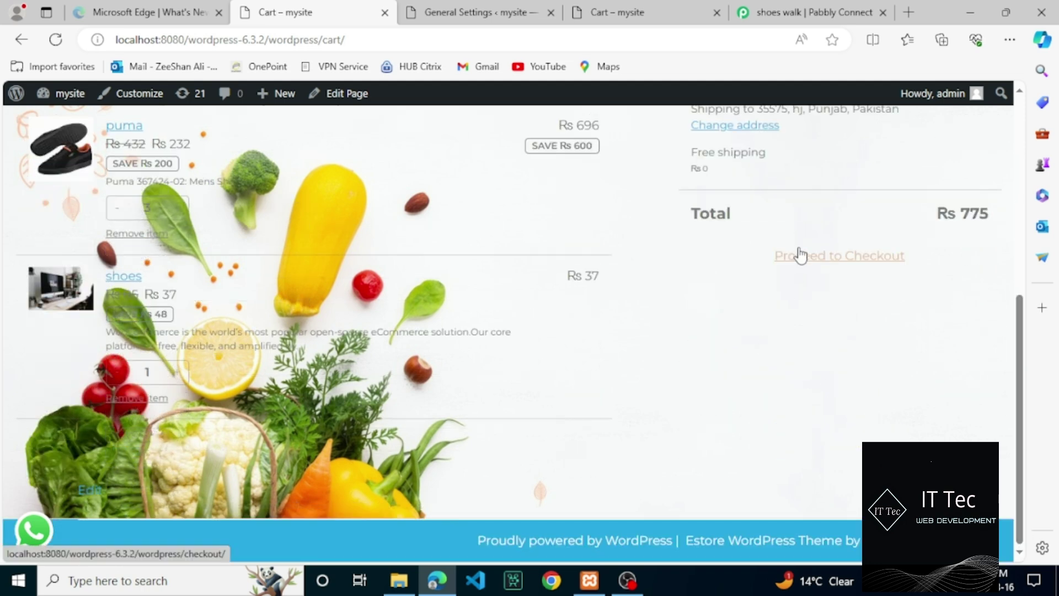
Proceed to checkout and try to place the order with direct bank transfer as the payment option
click(814, 271)
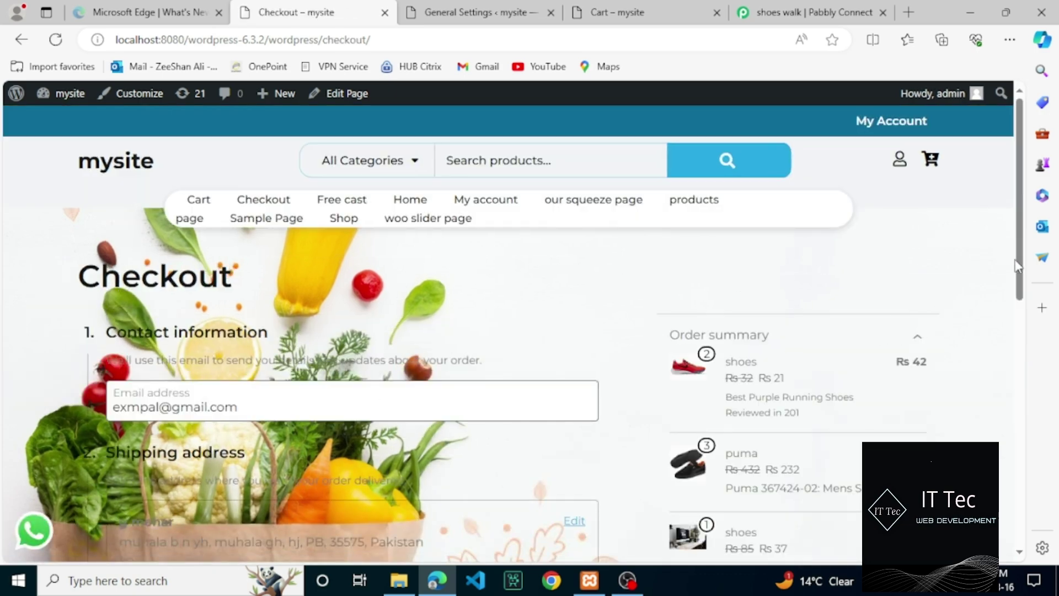
drag(1018, 265, 1014, 527)
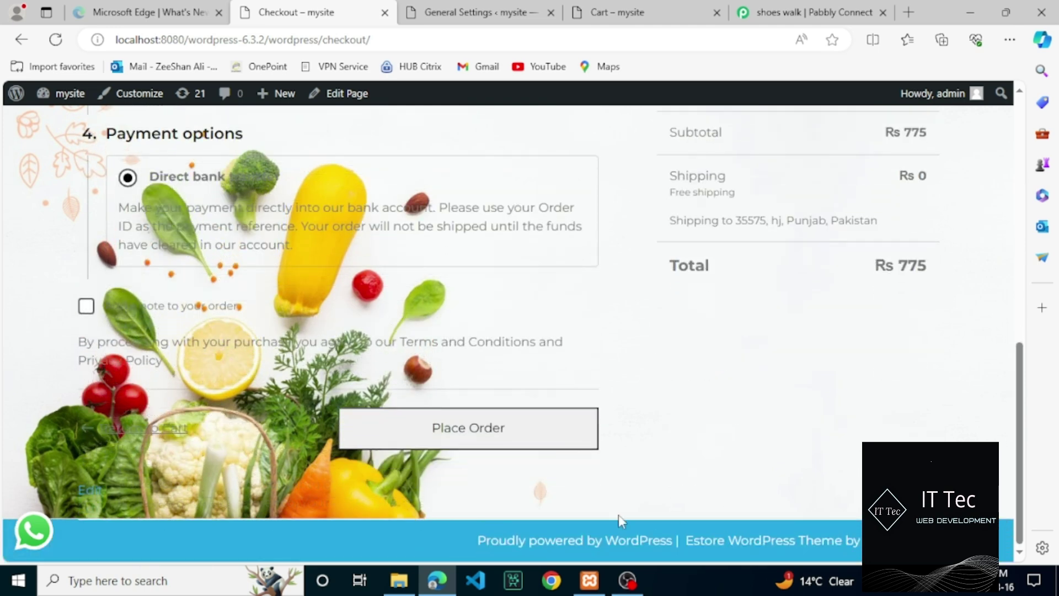
click(511, 442)
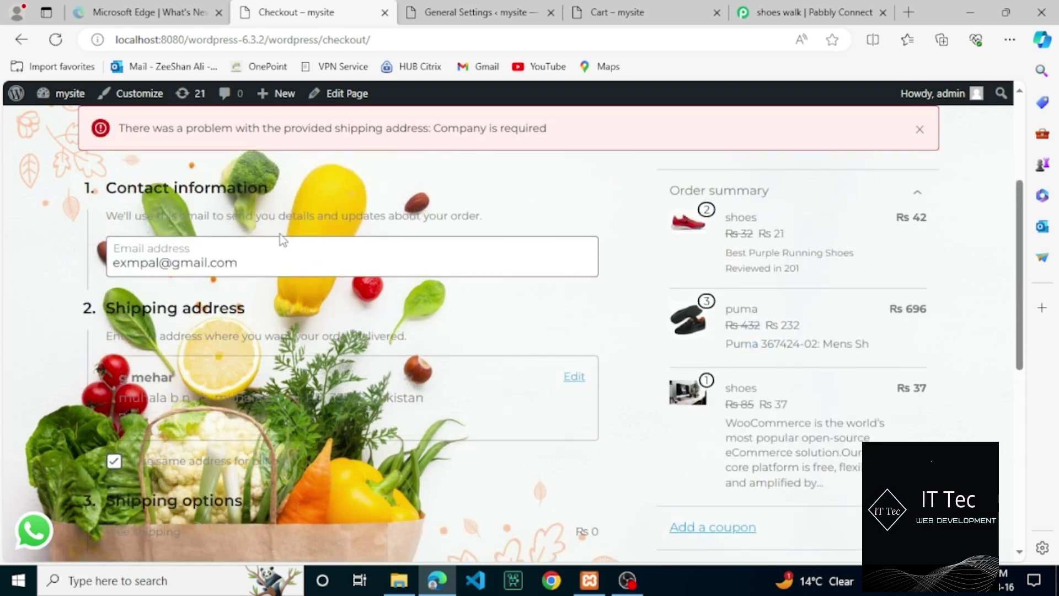
Reselect the contact email address, enable adding a note to the order, and try to place the order again
click(277, 269)
click(266, 320)
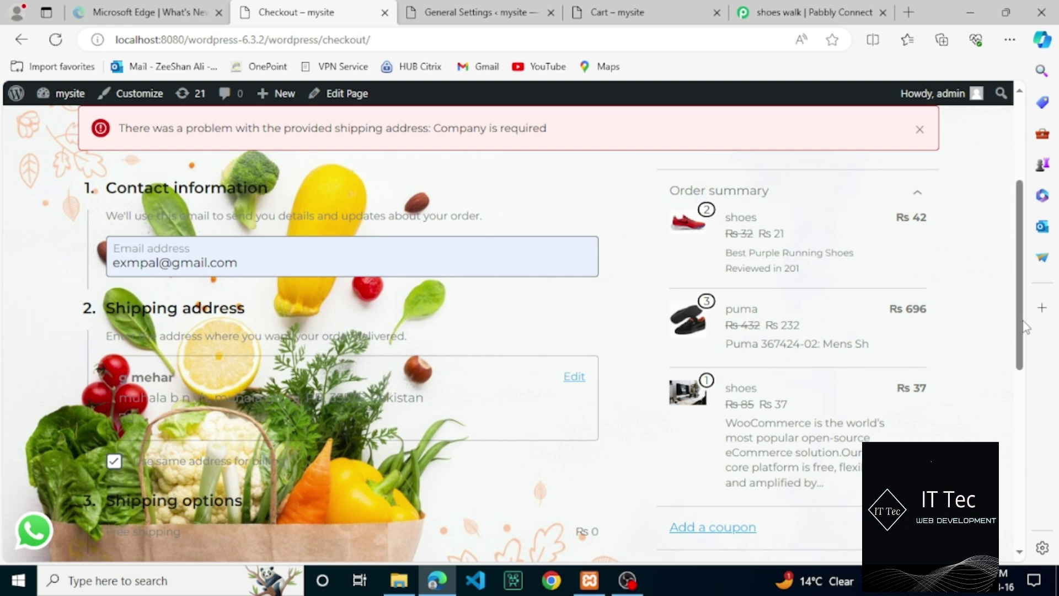
click(1022, 394)
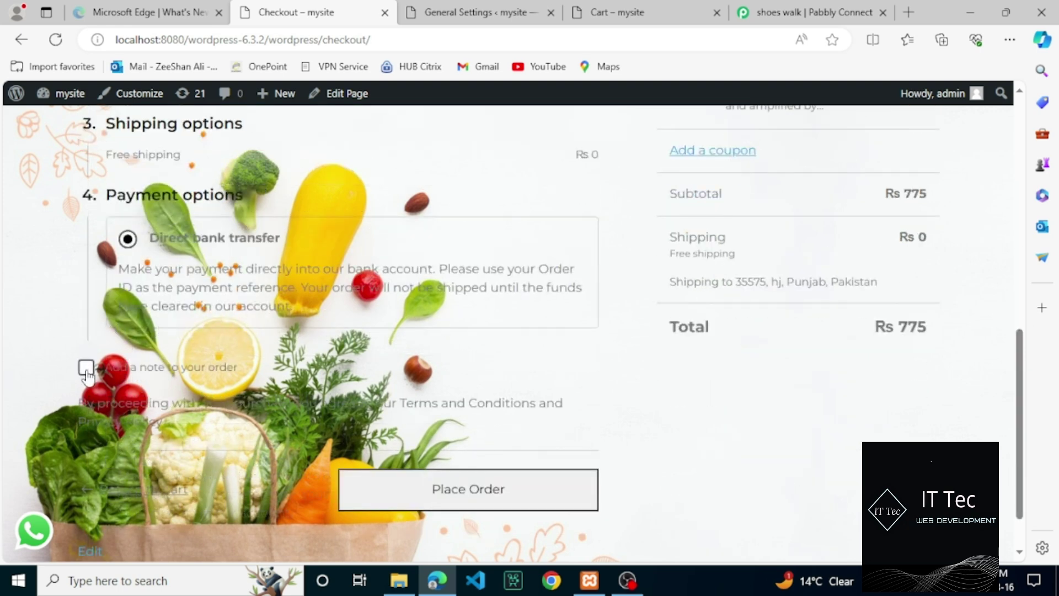
click(87, 368)
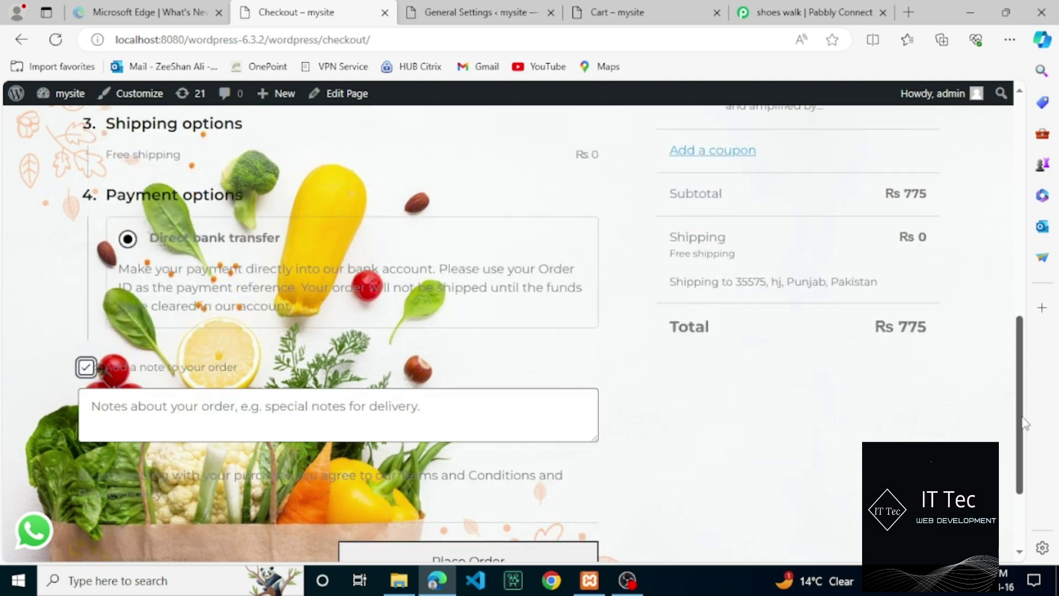
scroll(1023, 425, down, 3)
click(473, 432)
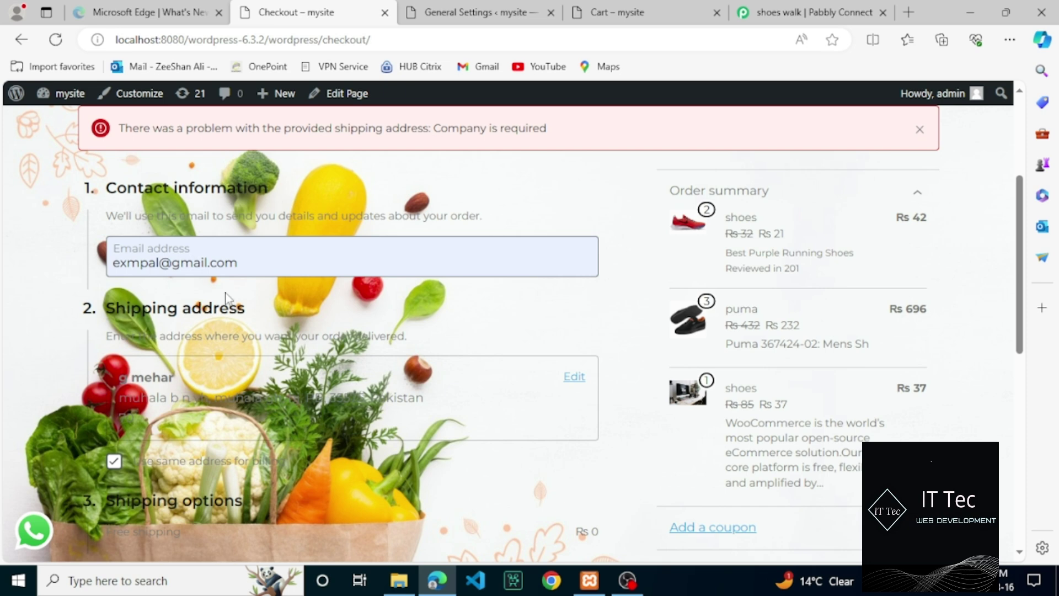
Switch to the Pabbly Connect workflow and check whether the trigger has received a webhook response
click(767, 20)
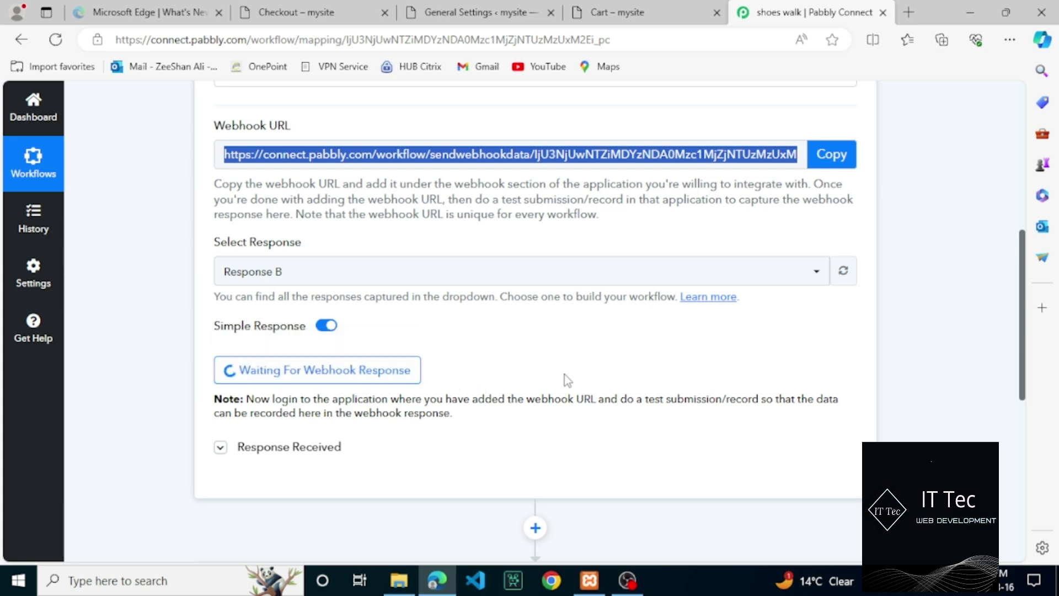
click(378, 385)
scroll(1011, 402, down, 3)
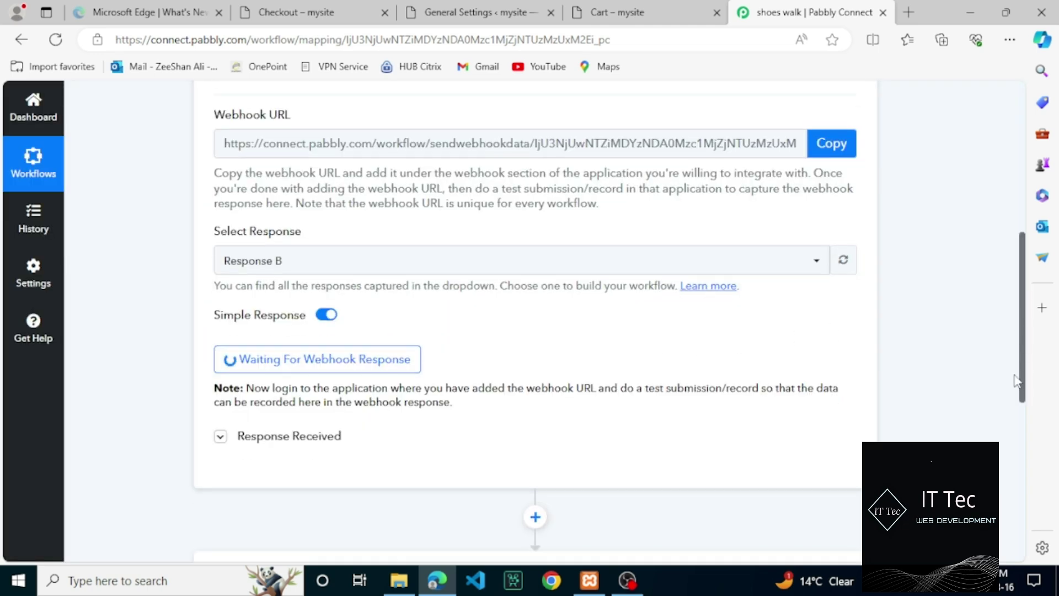
scroll(1016, 475, down, 4)
scroll(1021, 480, up, 5)
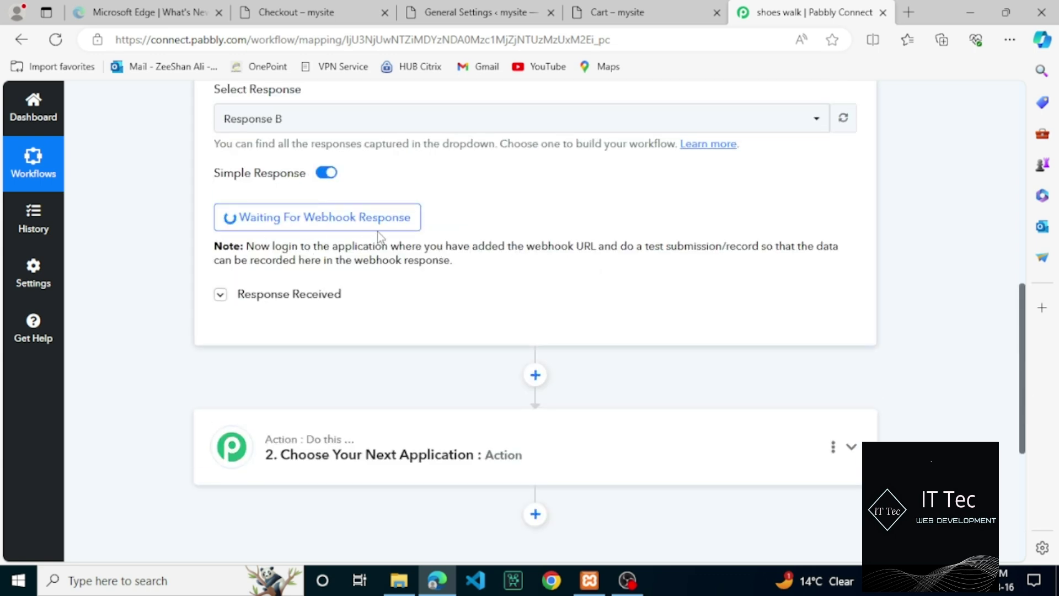
Return to the other open cart page, resubmit its shipping address without edits, and proceed to checkout
click(618, 12)
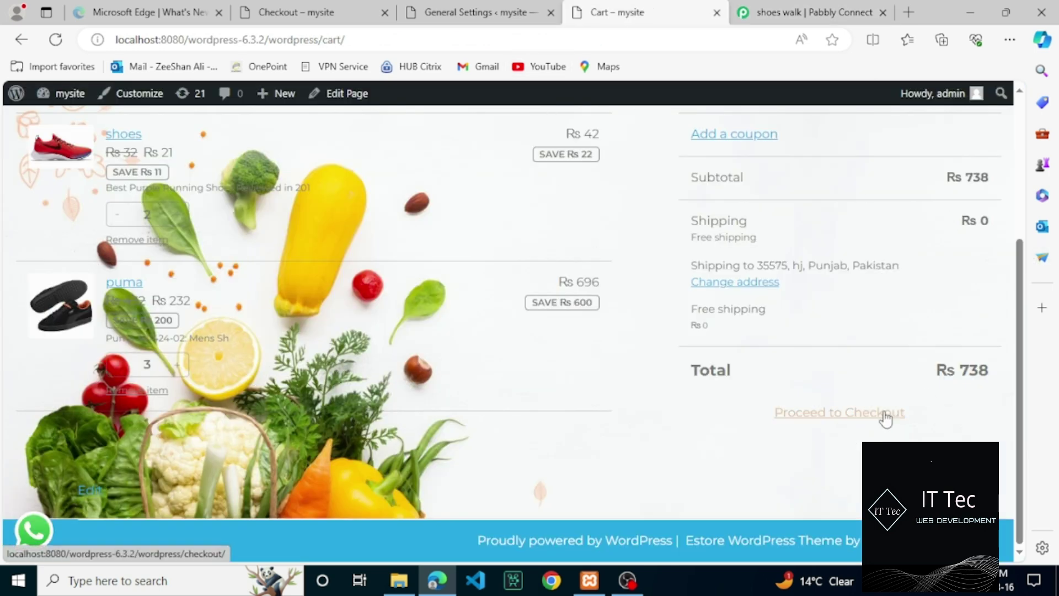
click(749, 283)
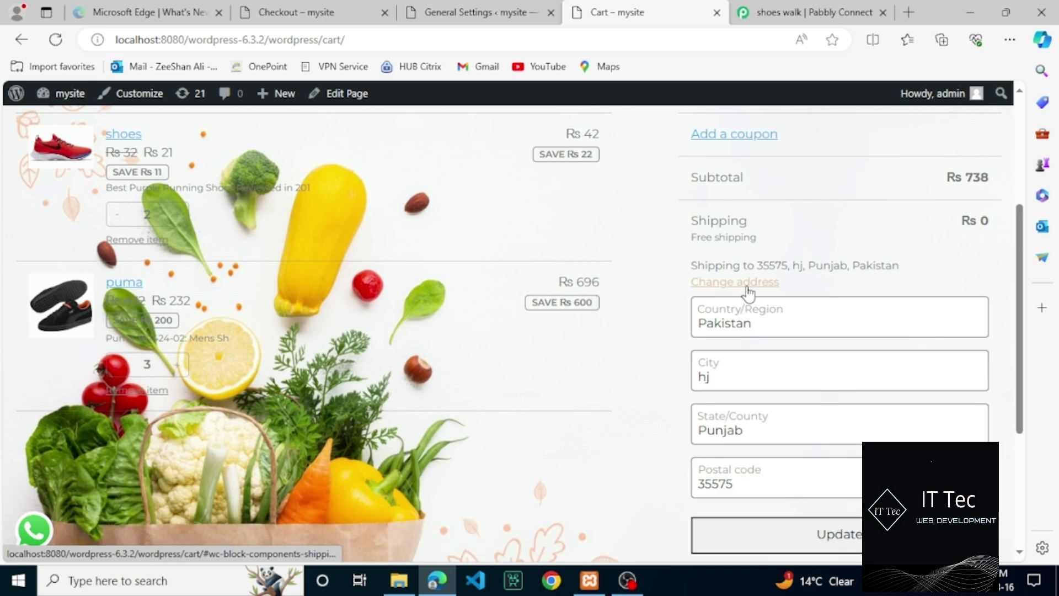
click(855, 538)
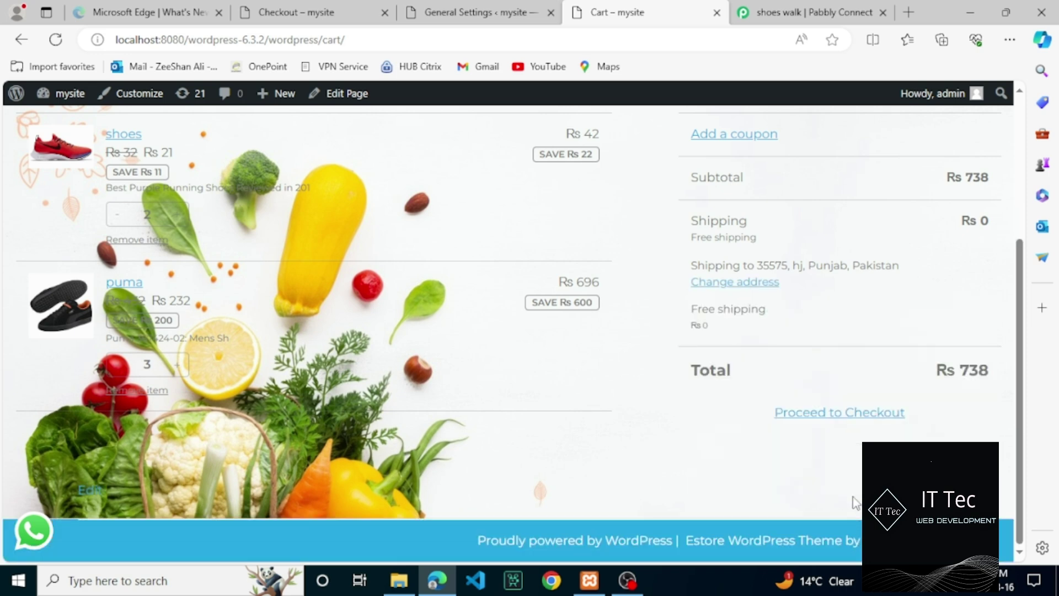
click(798, 414)
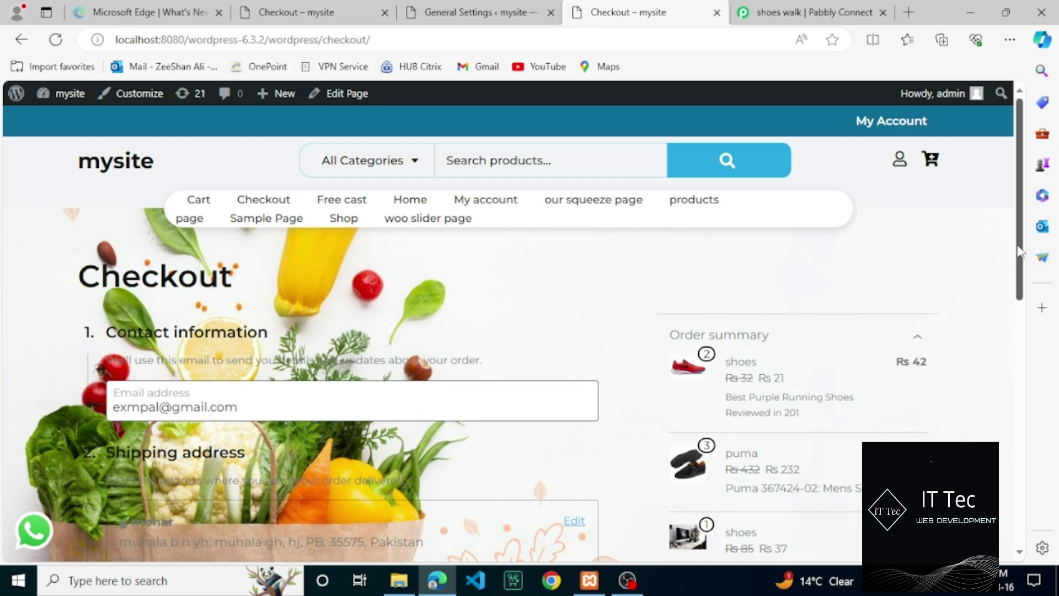
scroll(1021, 315, down, 8)
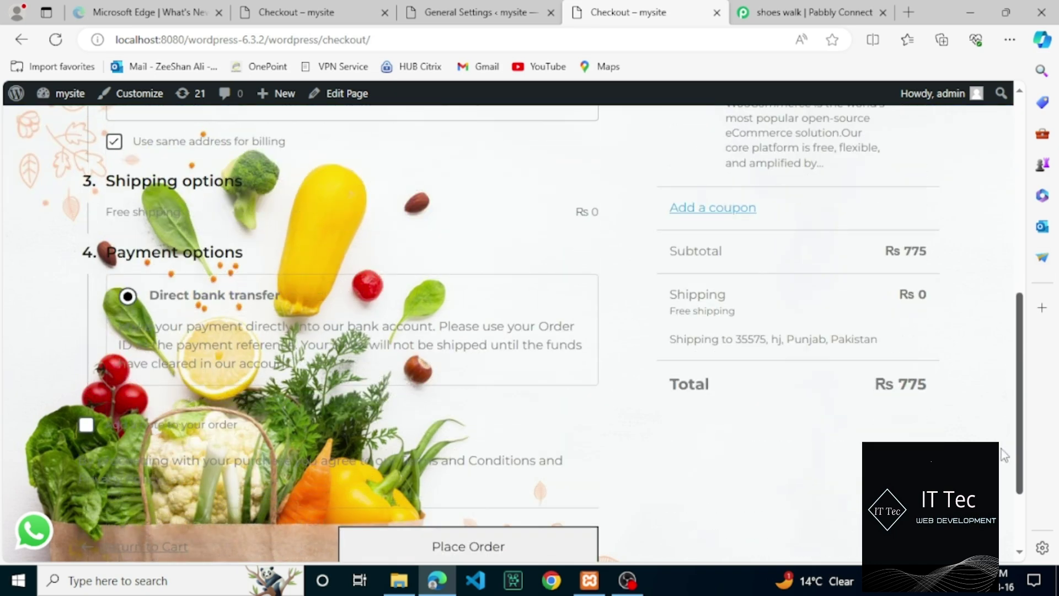
Switch to the Pabbly Connect workflow, expand the received response, and examine its order, shipping, payment, line item and billing fields
click(794, 21)
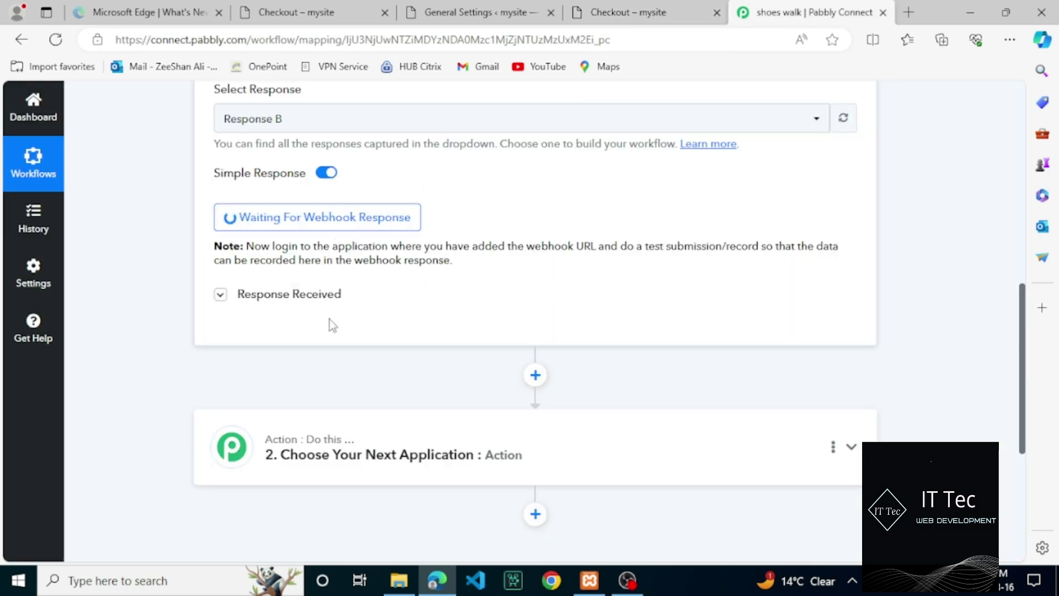
click(220, 296)
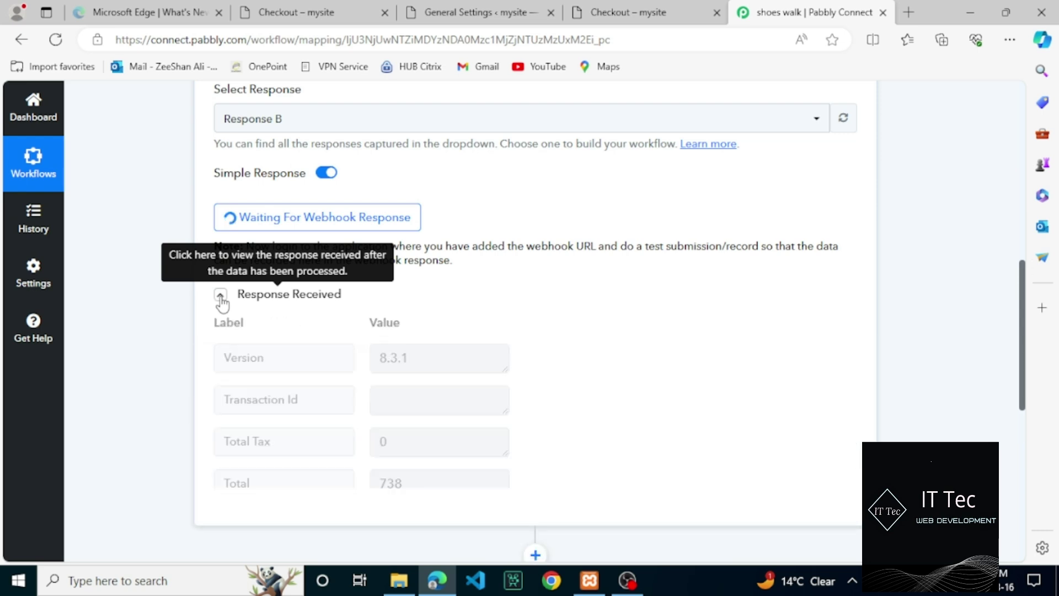
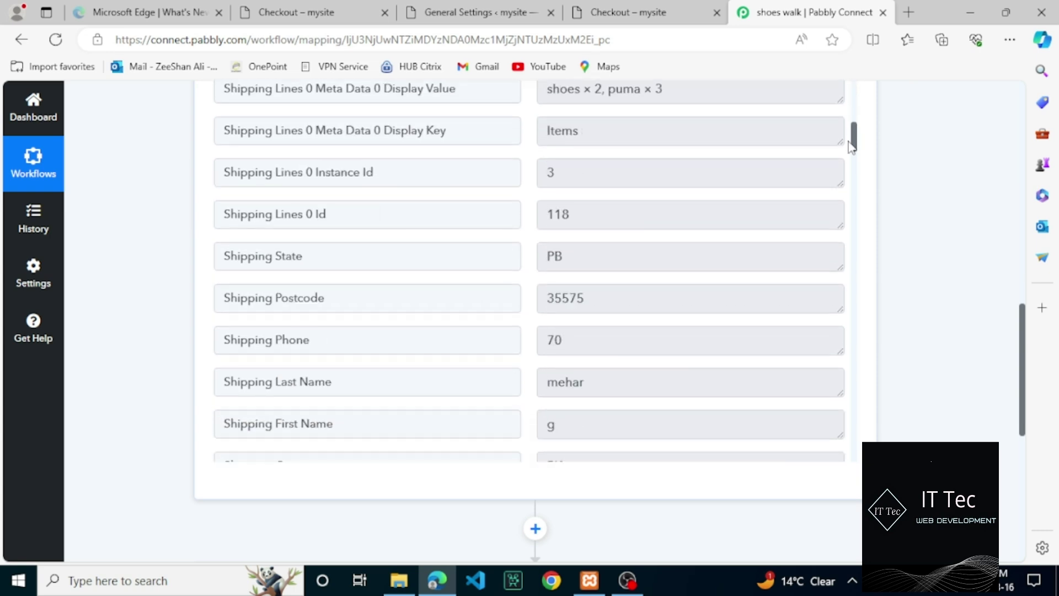
drag(560, 175, 537, 181)
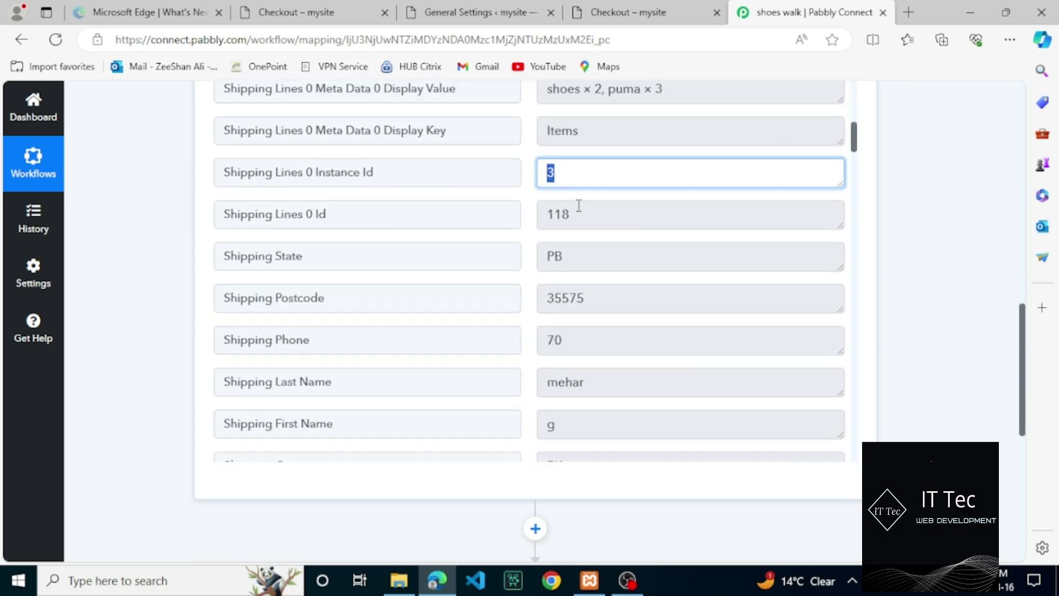
drag(578, 220, 544, 221)
drag(580, 263, 513, 260)
click(513, 260)
drag(857, 145, 850, 190)
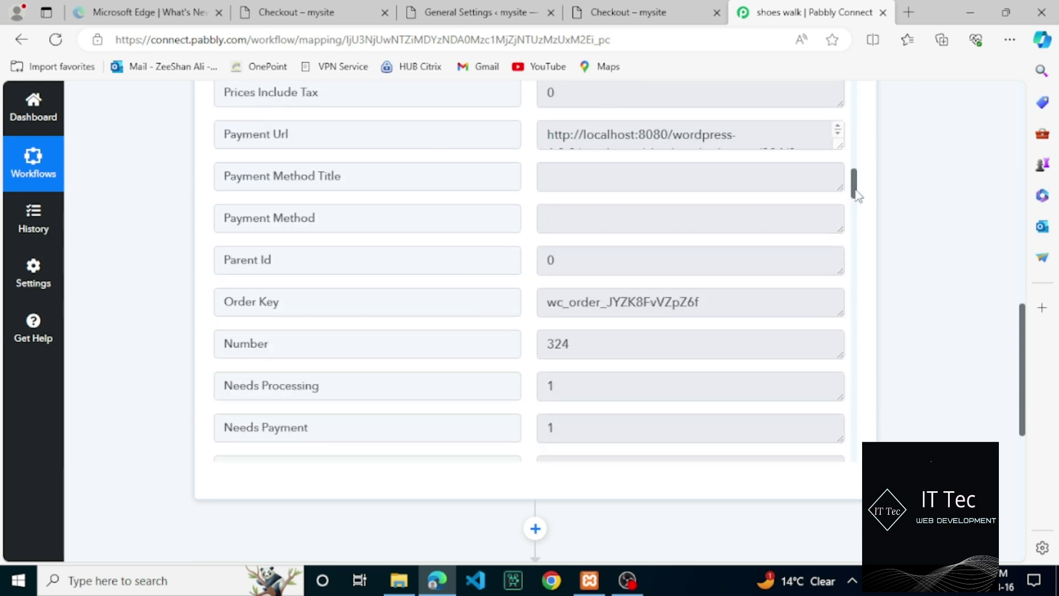
drag(858, 194, 845, 259)
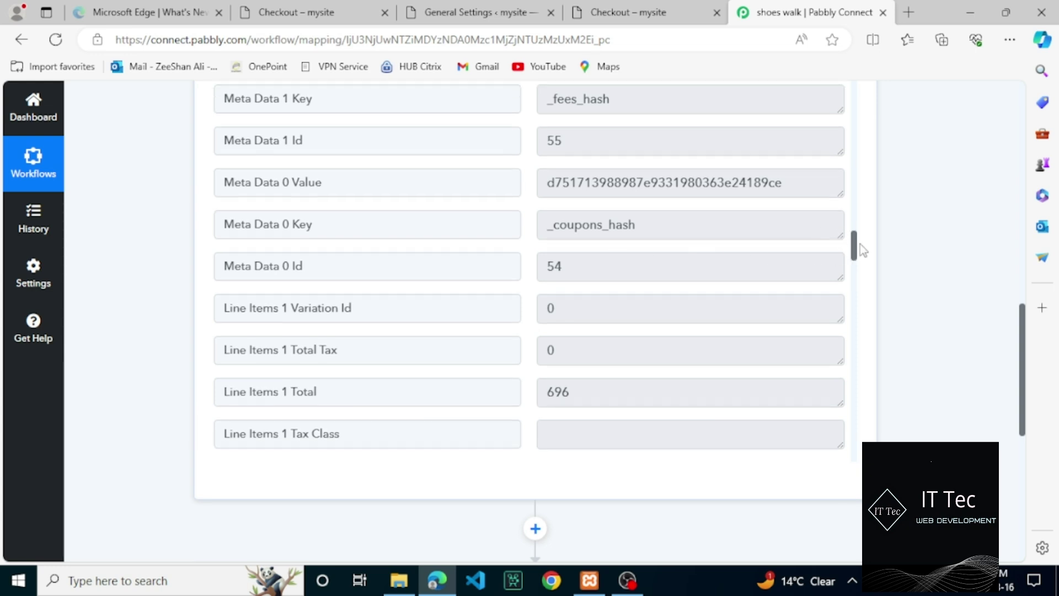
drag(858, 243, 819, 476)
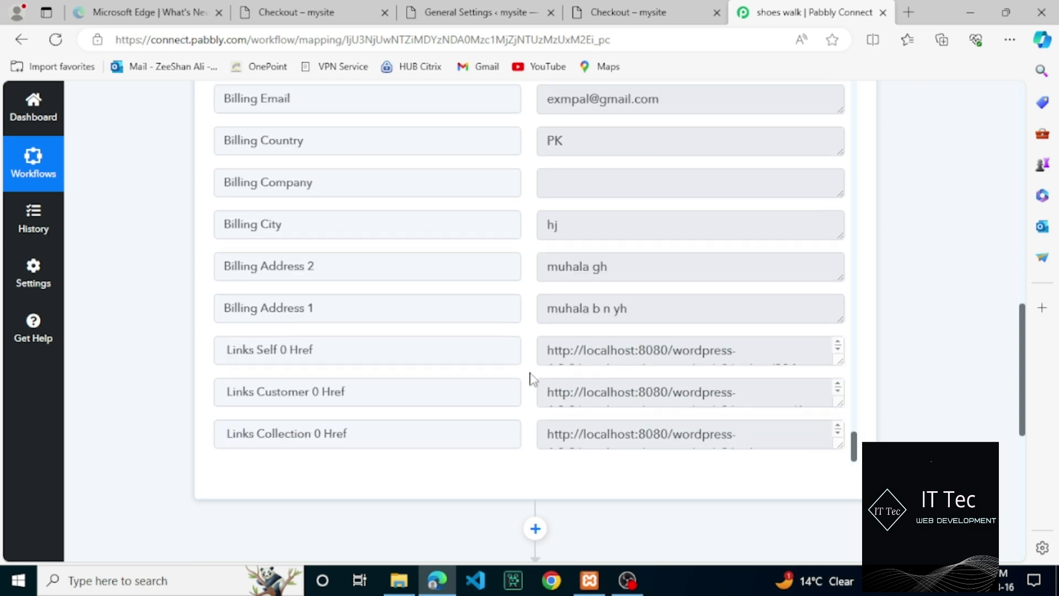
Switch back to the WordPress site, enter its admin area, and open the WooCommerce home page
click(323, 11)
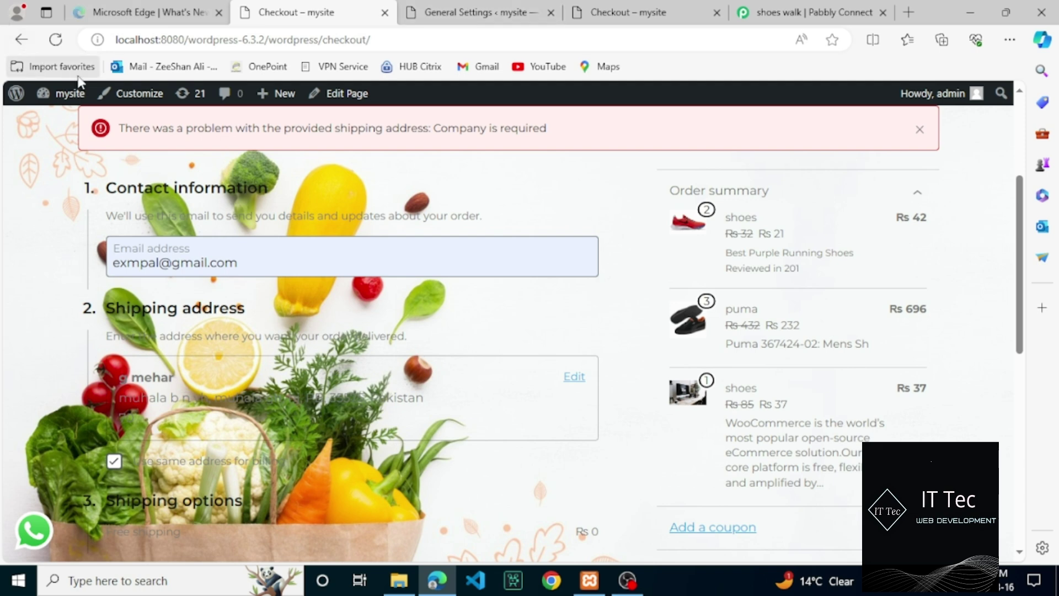
click(27, 101)
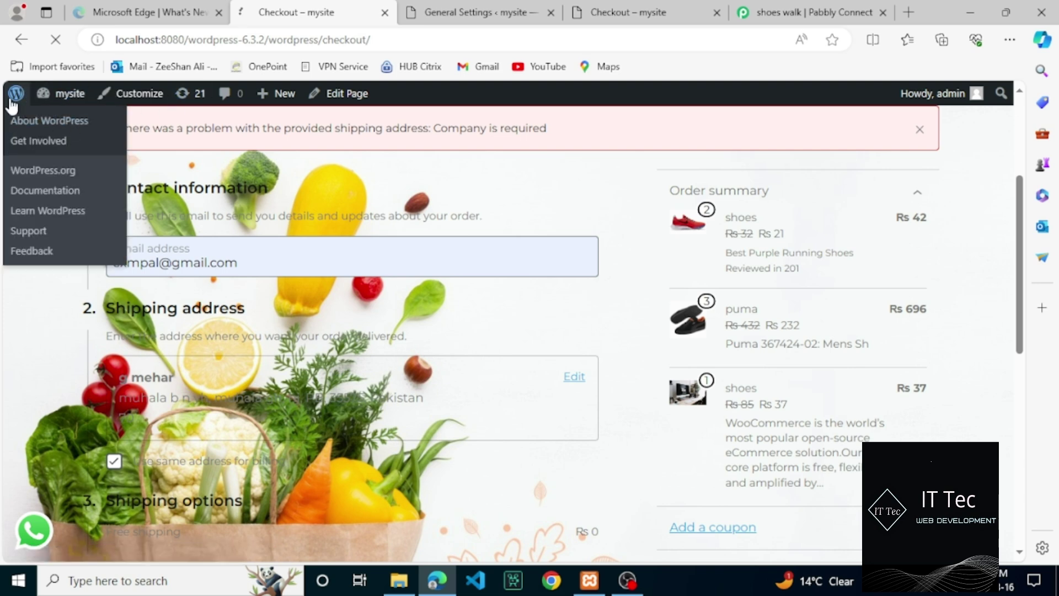
mouse_move(20, 102)
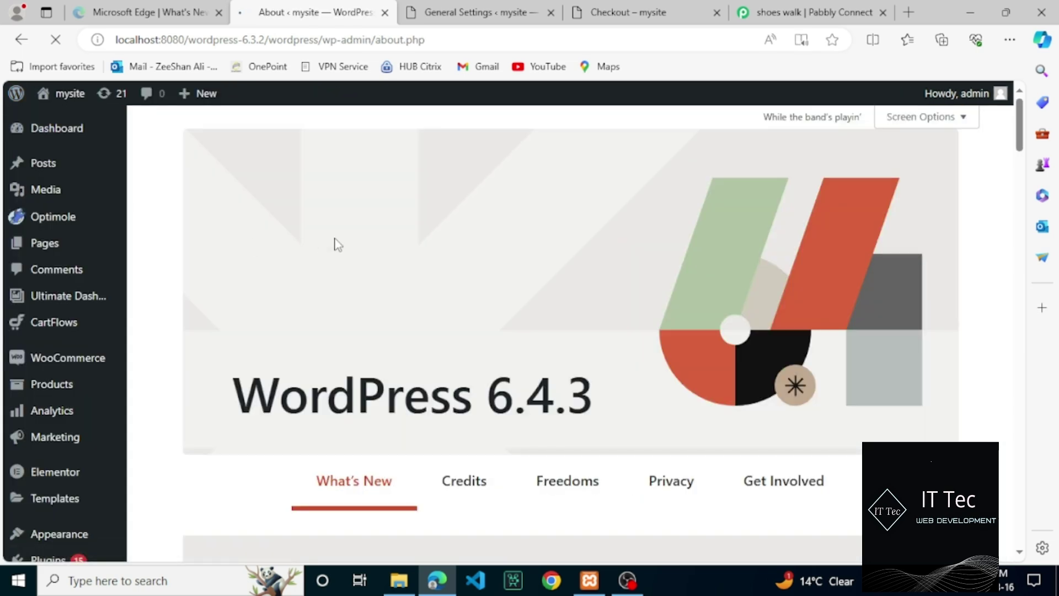
mouse_move(48, 374)
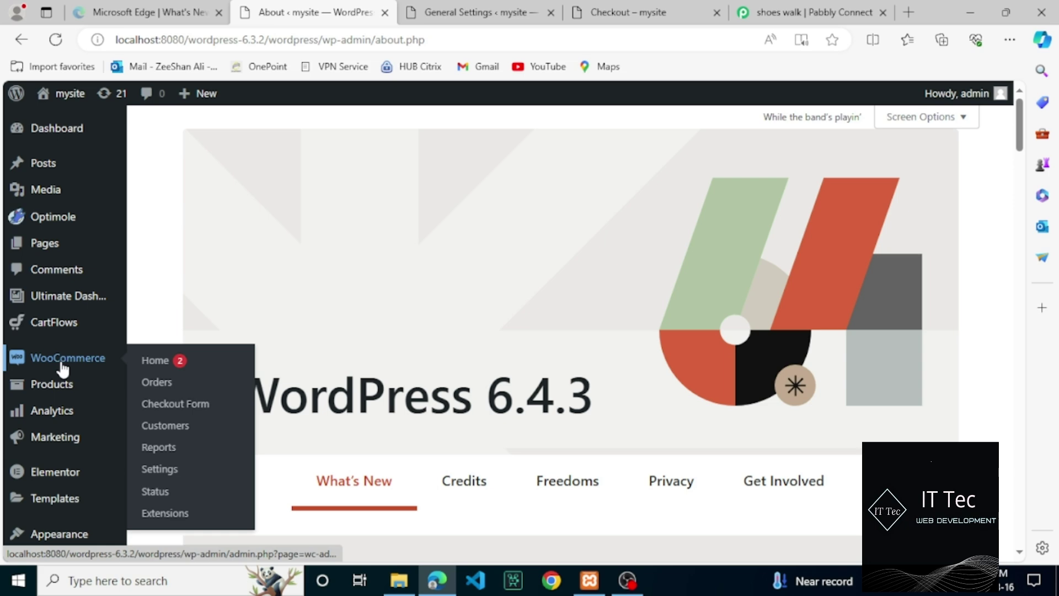
click(62, 366)
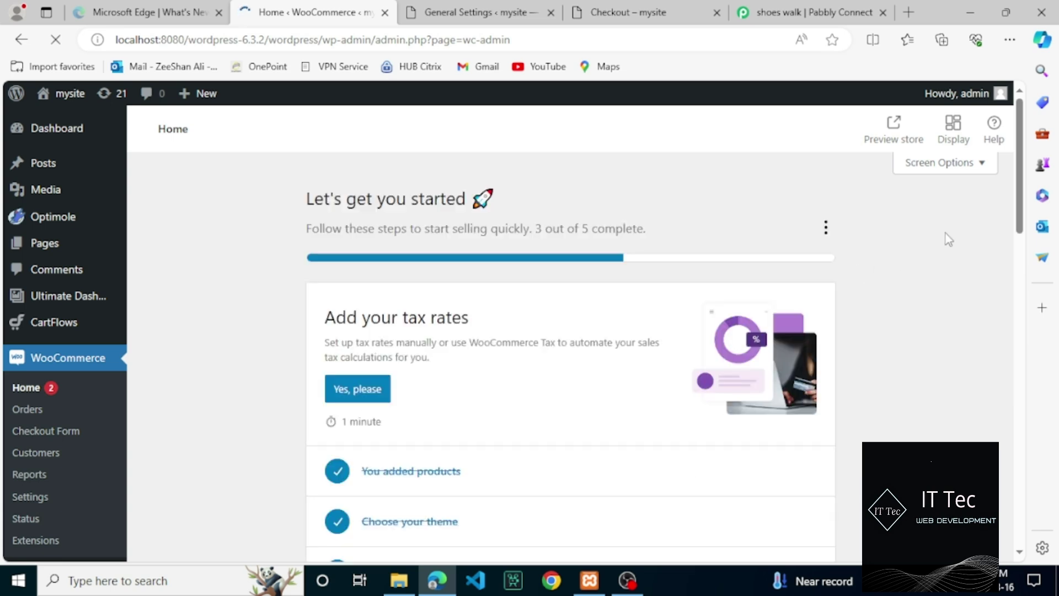
Start the tax rates task from the WooCommerce setup checklist and open the tax settings
drag(1018, 224, 1018, 267)
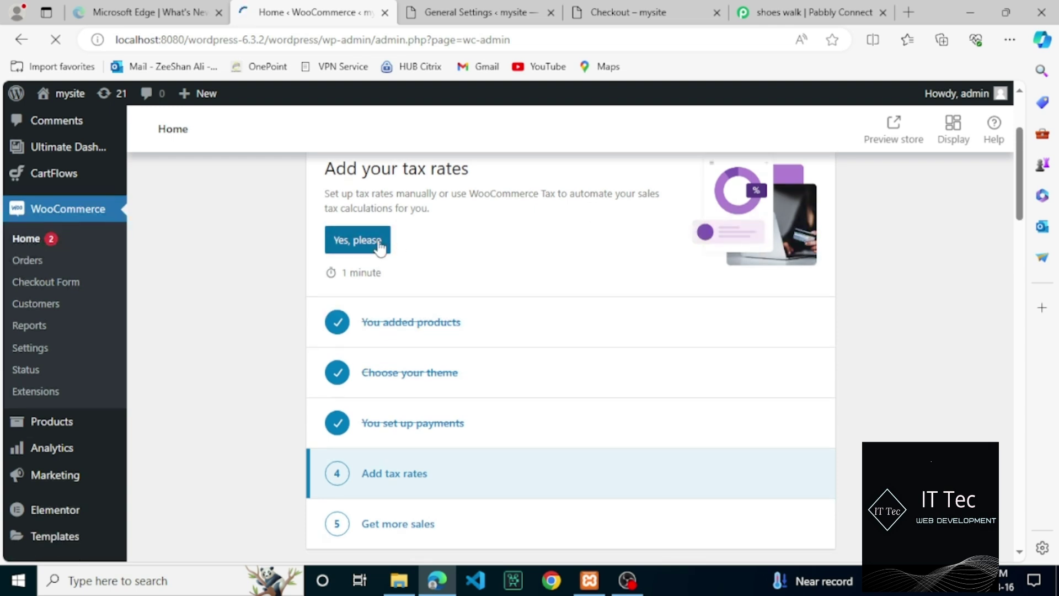
click(358, 240)
click(390, 317)
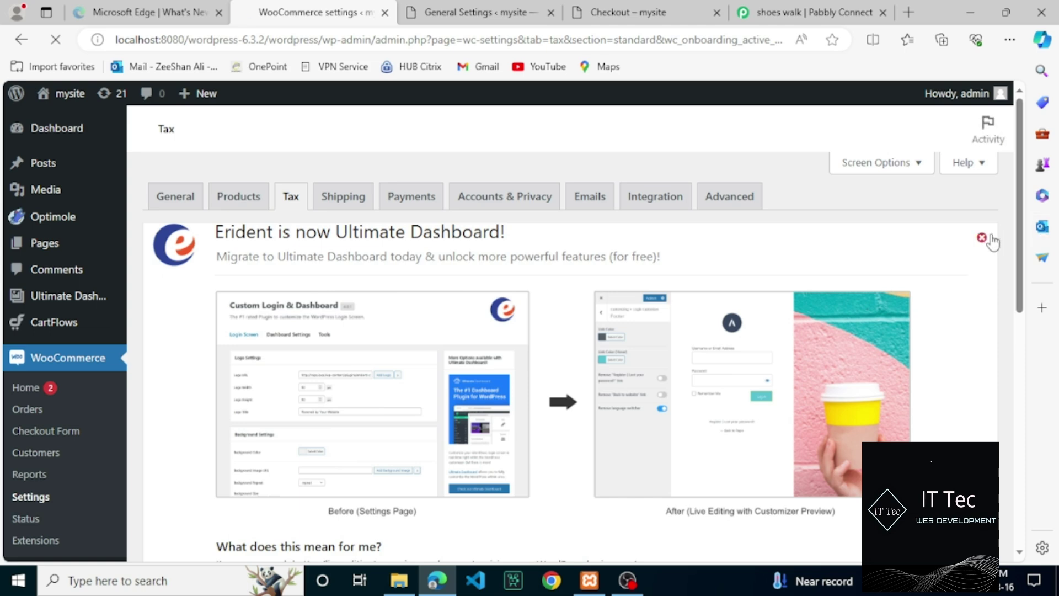
Dismiss the Ultimate Dashboard migration notices and open the webhooks list in the advanced WooCommerce settings
click(984, 237)
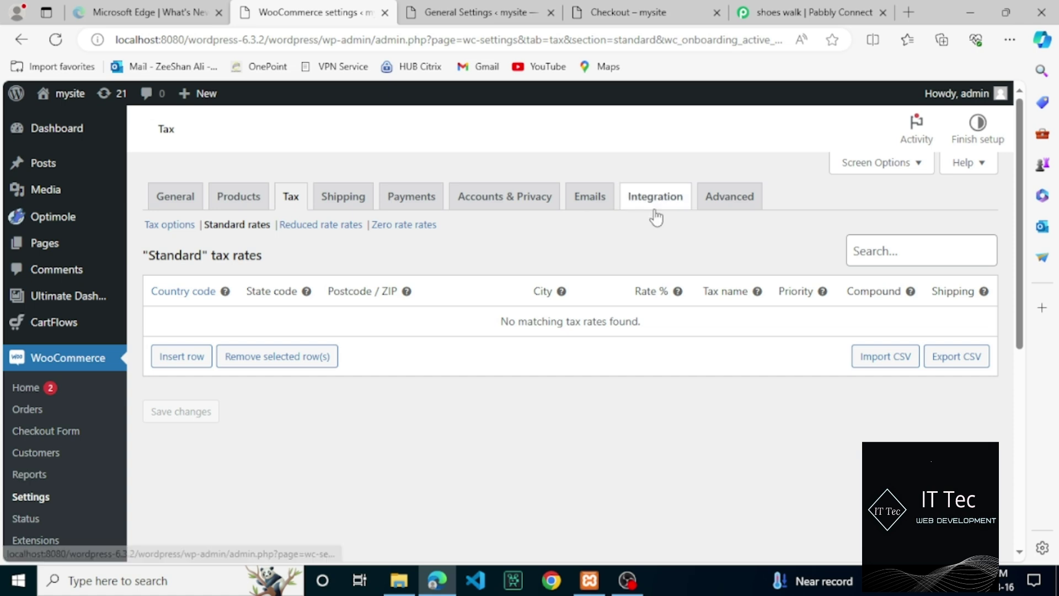
click(727, 200)
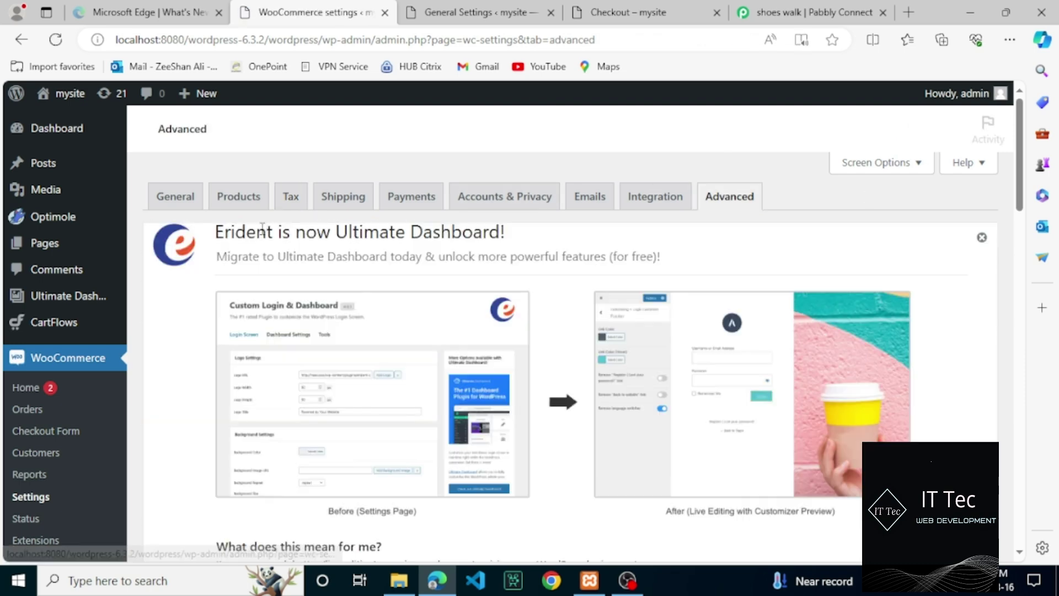
click(986, 241)
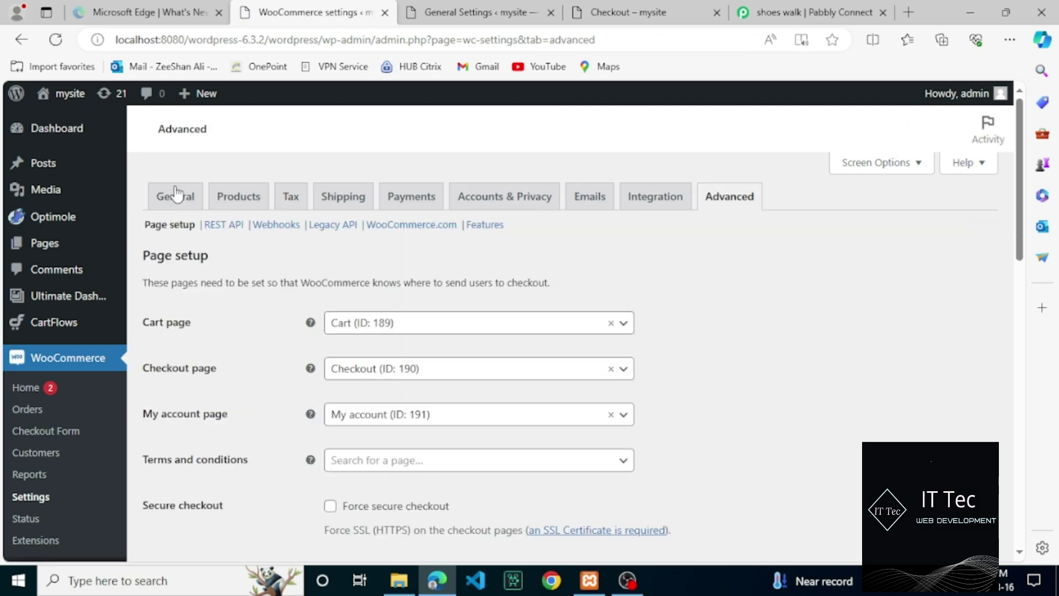
click(274, 224)
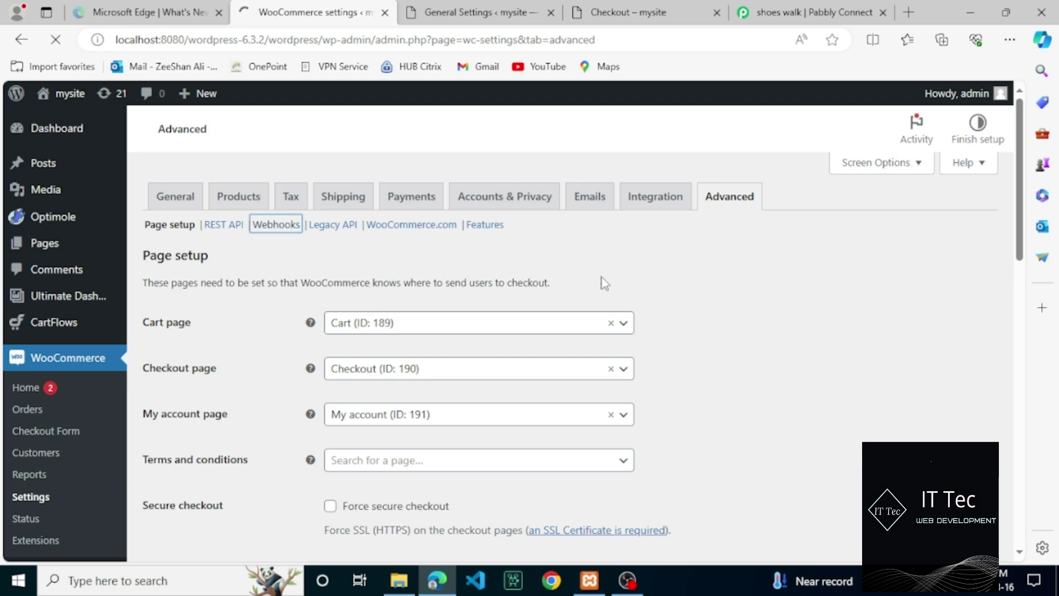
drag(1020, 243, 1041, 225)
scroll(1001, 375, down, 10)
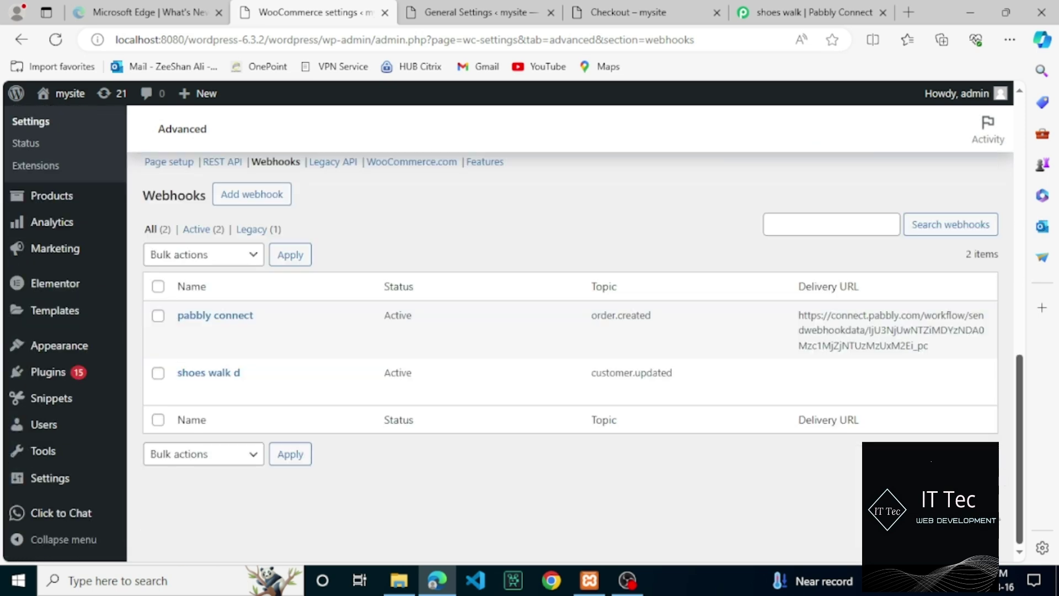
Examine the topics and delivery URLs of the pabbly connect and shoes walk d webhooks
mouse_move(819, 319)
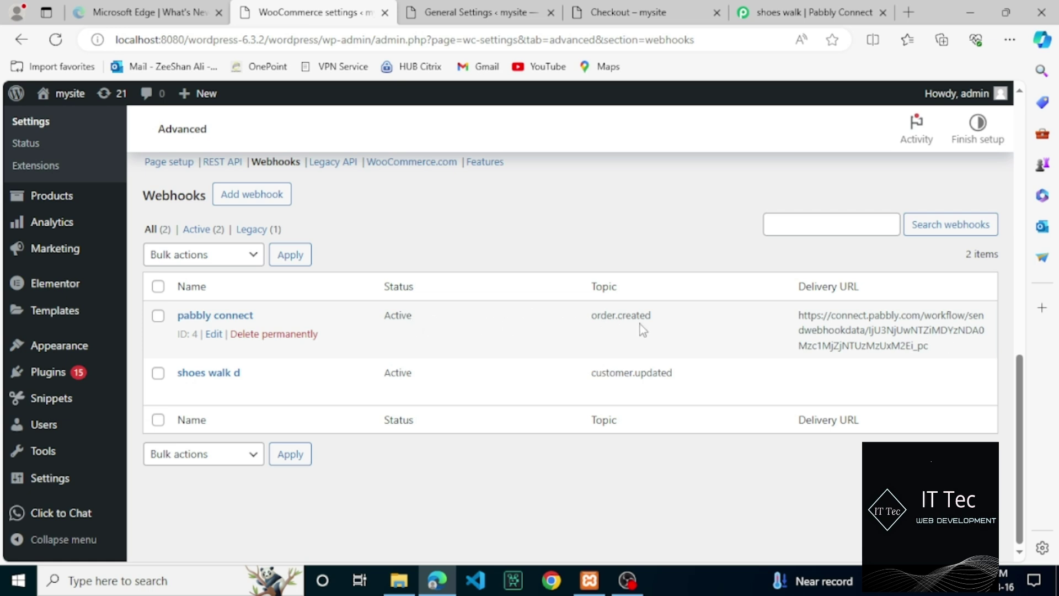
drag(647, 320, 528, 313)
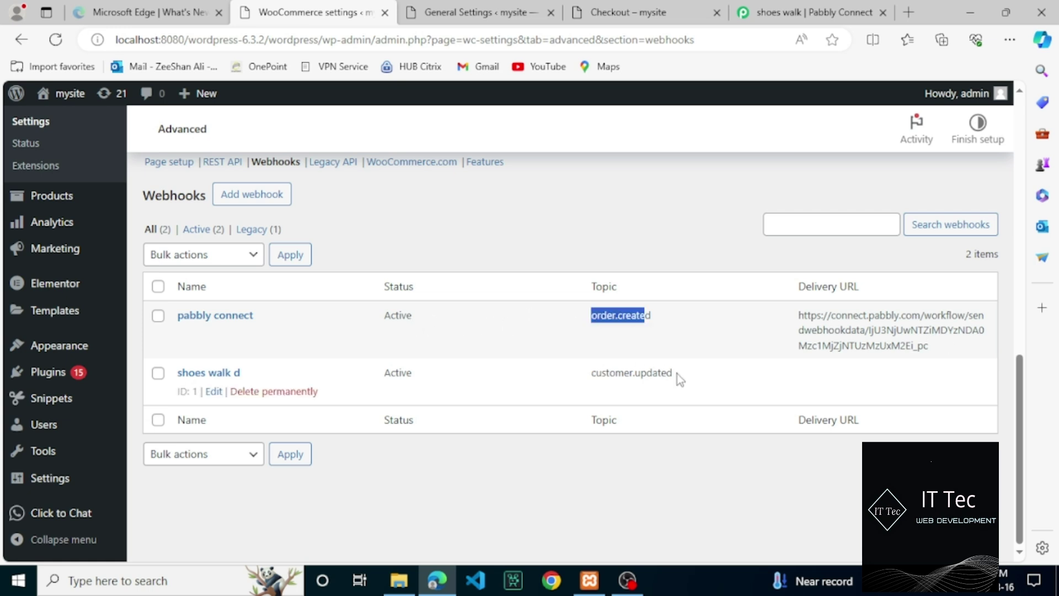
drag(677, 373, 568, 377)
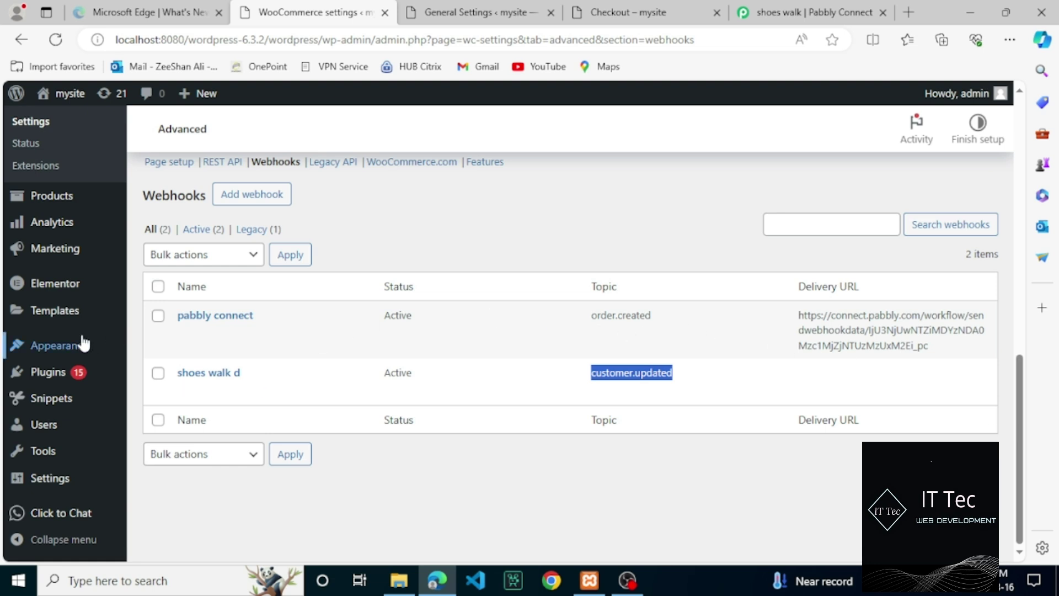
mouse_move(83, 343)
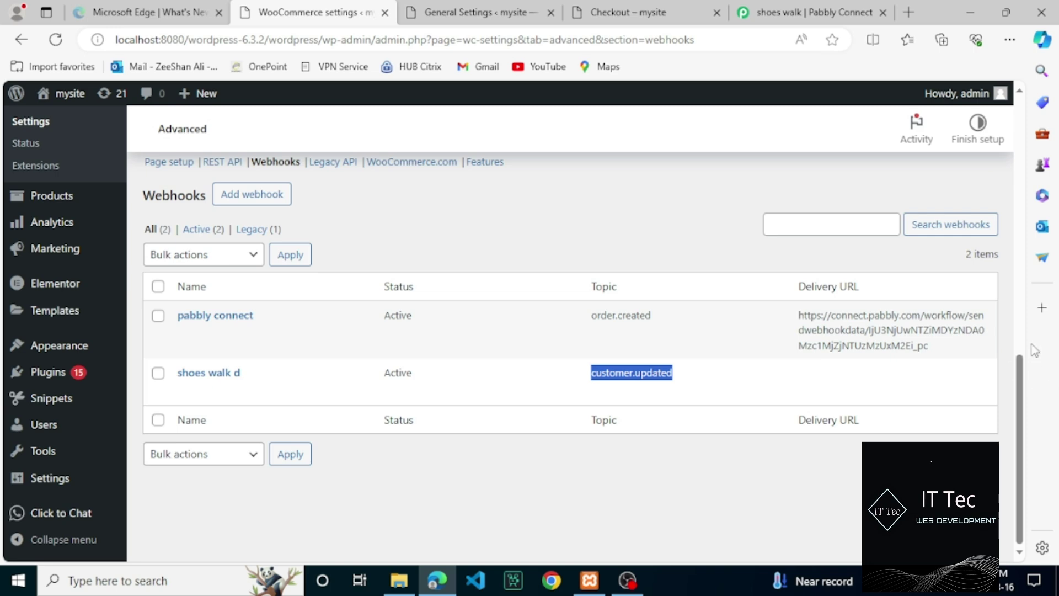
scroll(1026, 351, up, 6)
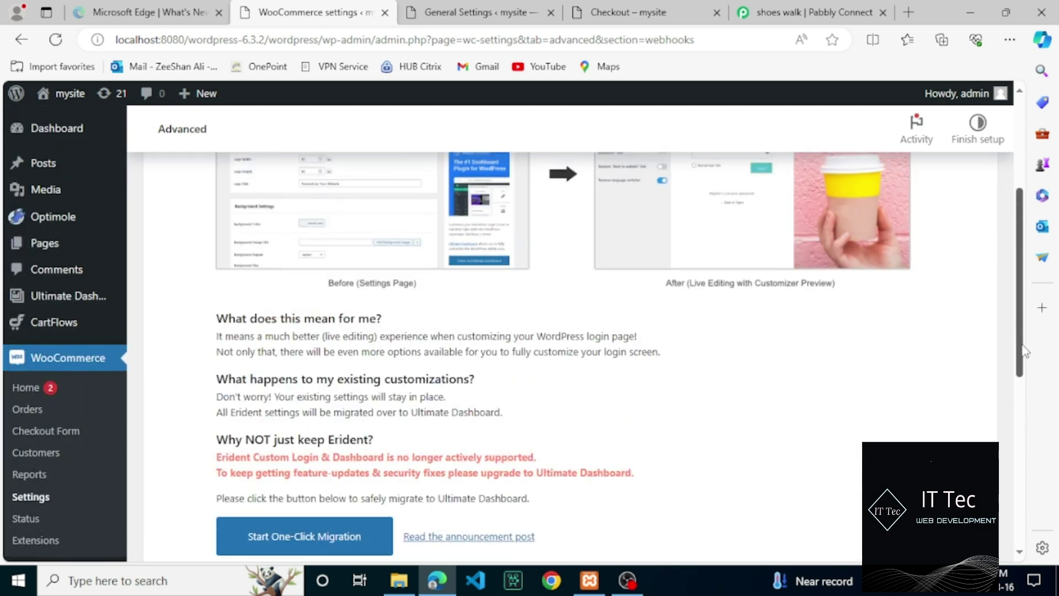
Open the logs in the WooCommerce status area and dismiss the migration notice covering them
scroll(1024, 350, down, 1)
click(40, 487)
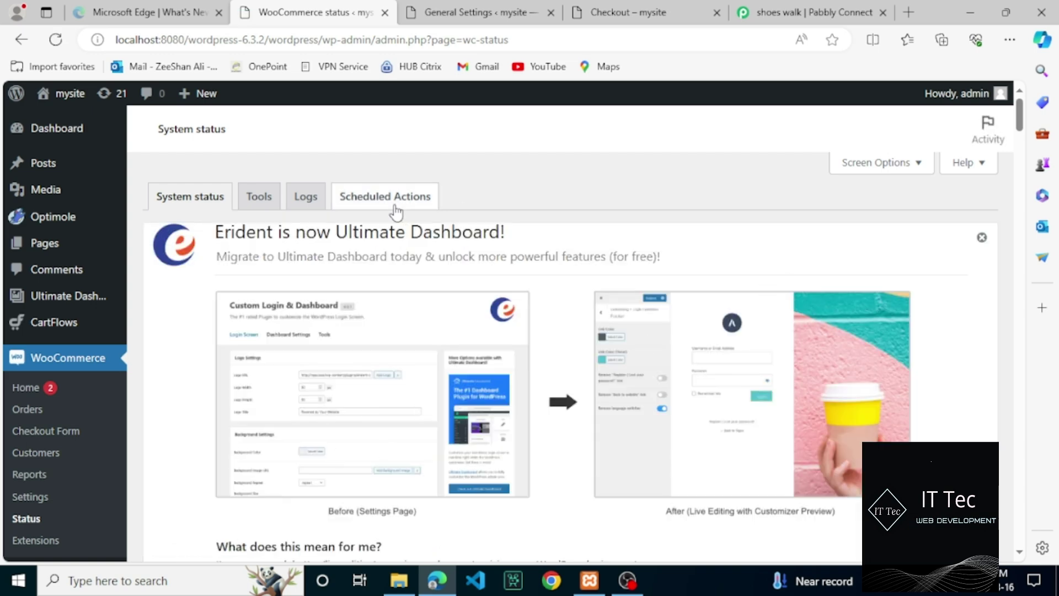
click(308, 206)
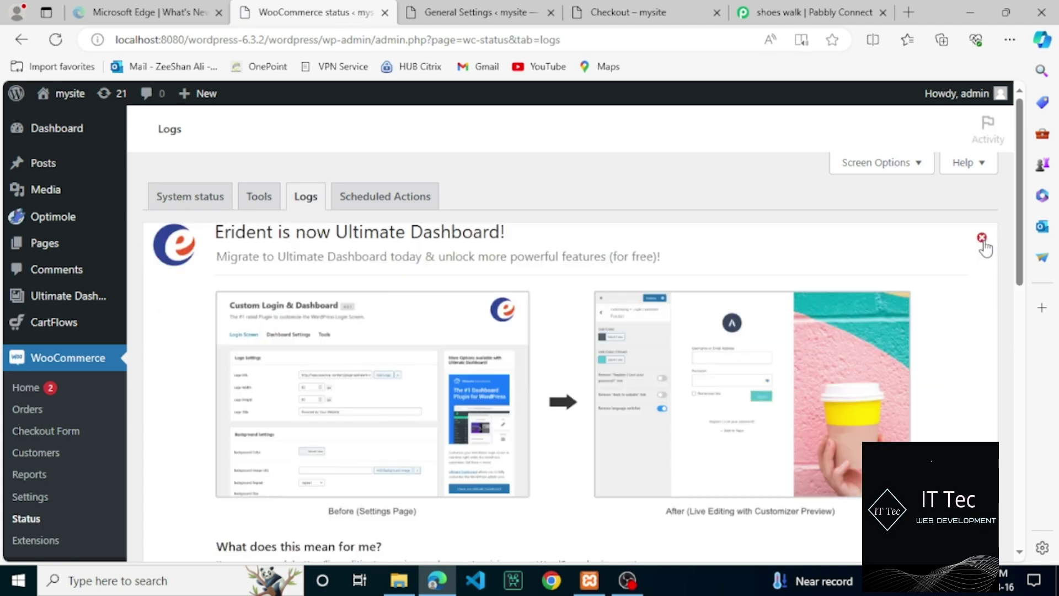
click(980, 241)
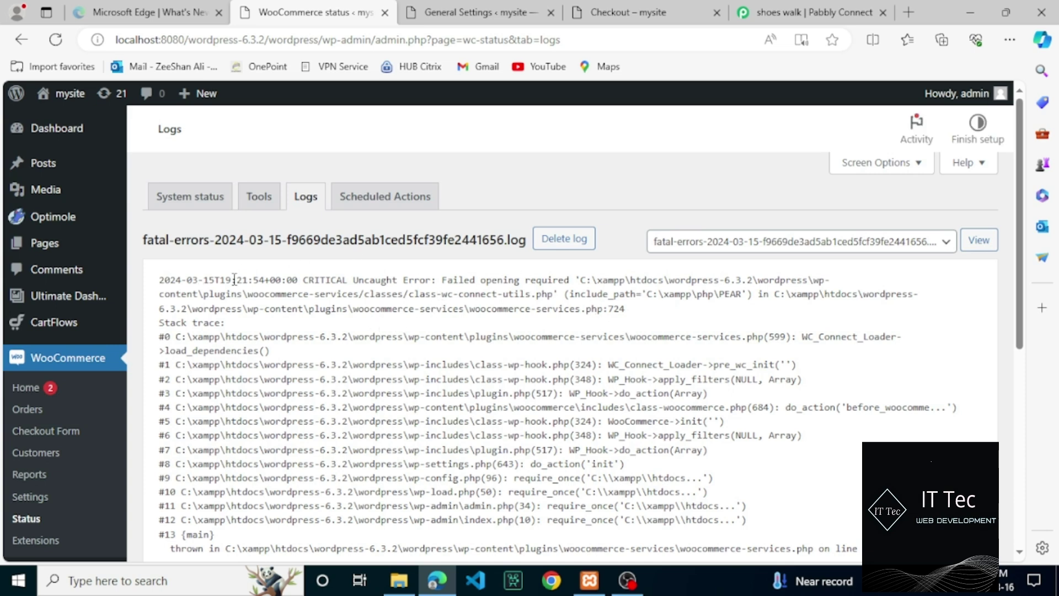
Choose the fatal-errors-2024-03-15 log instead of test-log.log, display it, and read through its stack trace
click(817, 248)
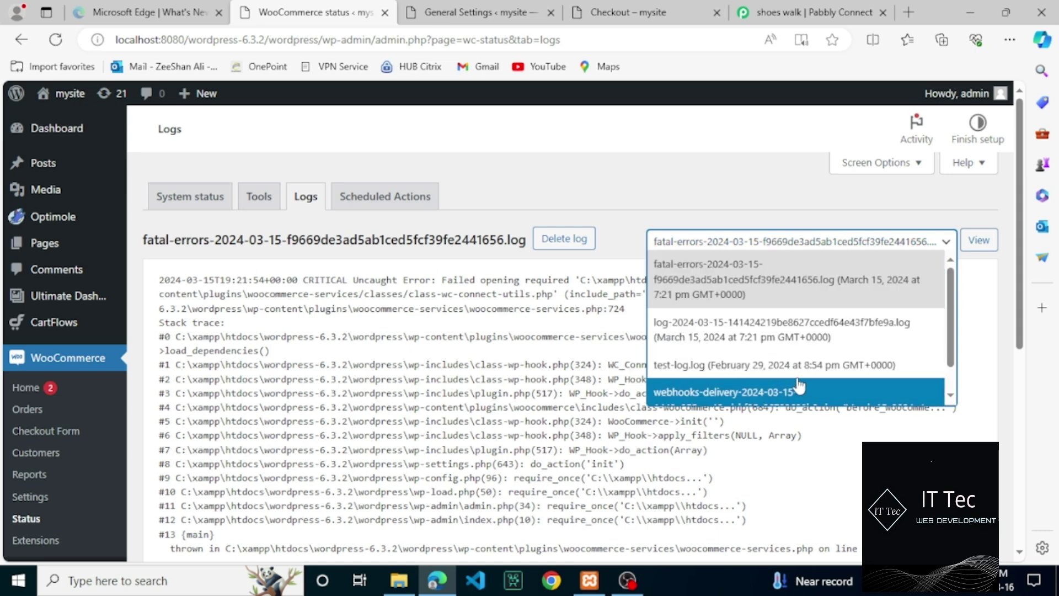
click(852, 365)
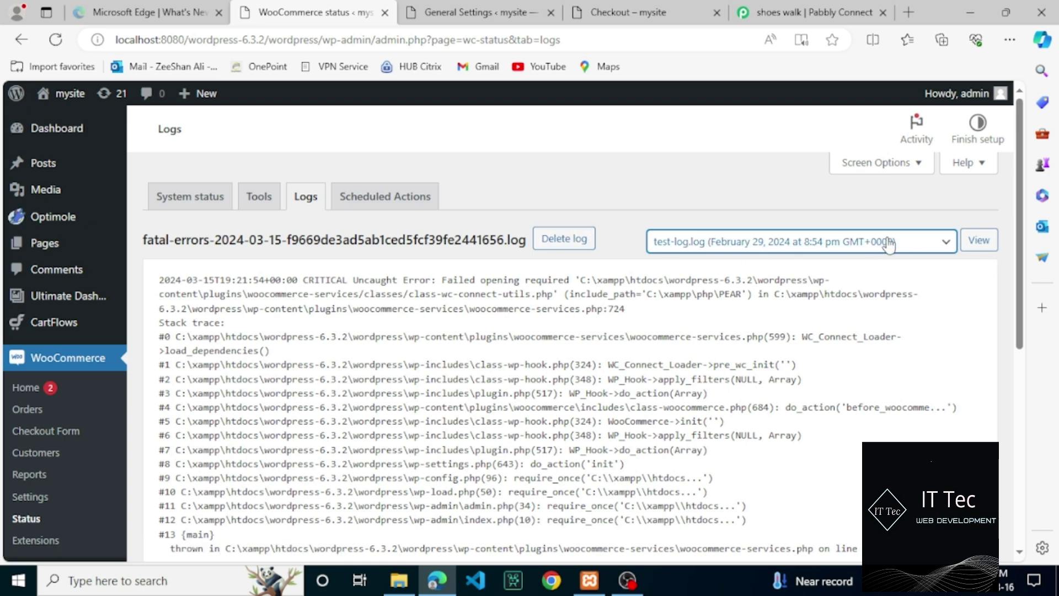
click(924, 255)
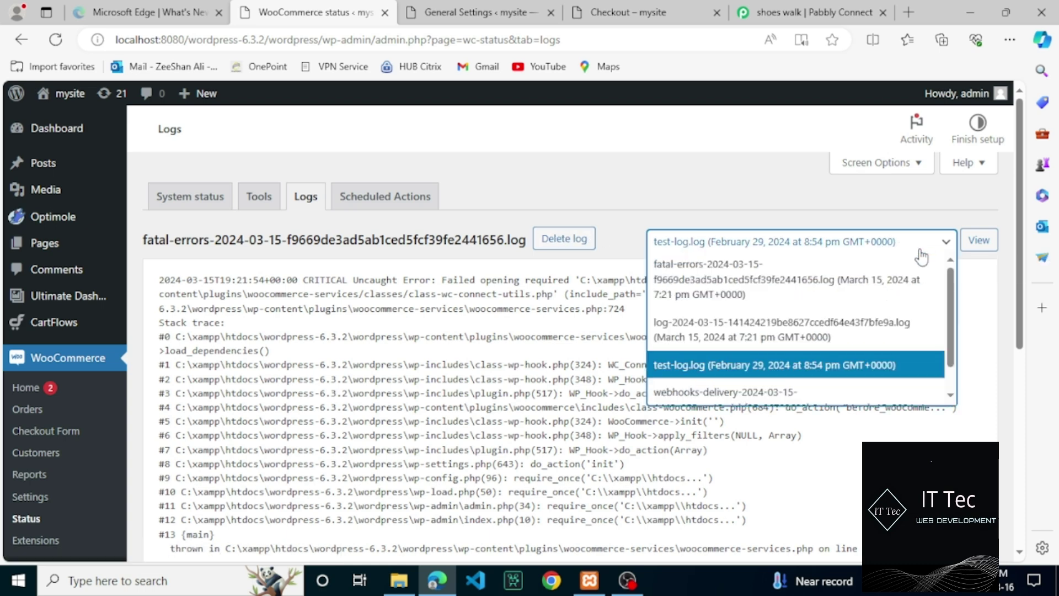
click(703, 298)
click(981, 243)
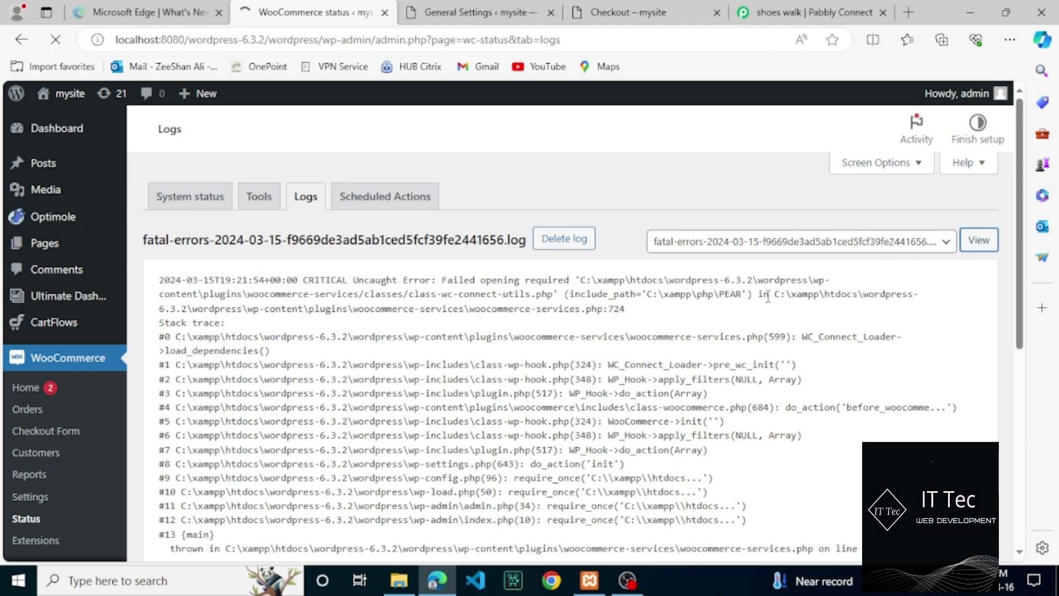
click(884, 248)
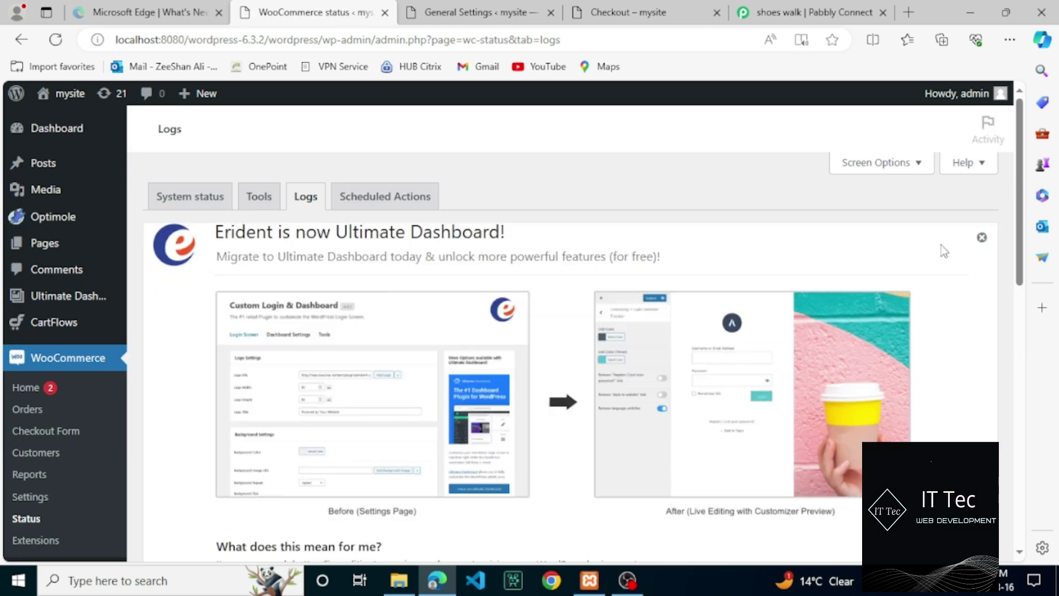
click(980, 241)
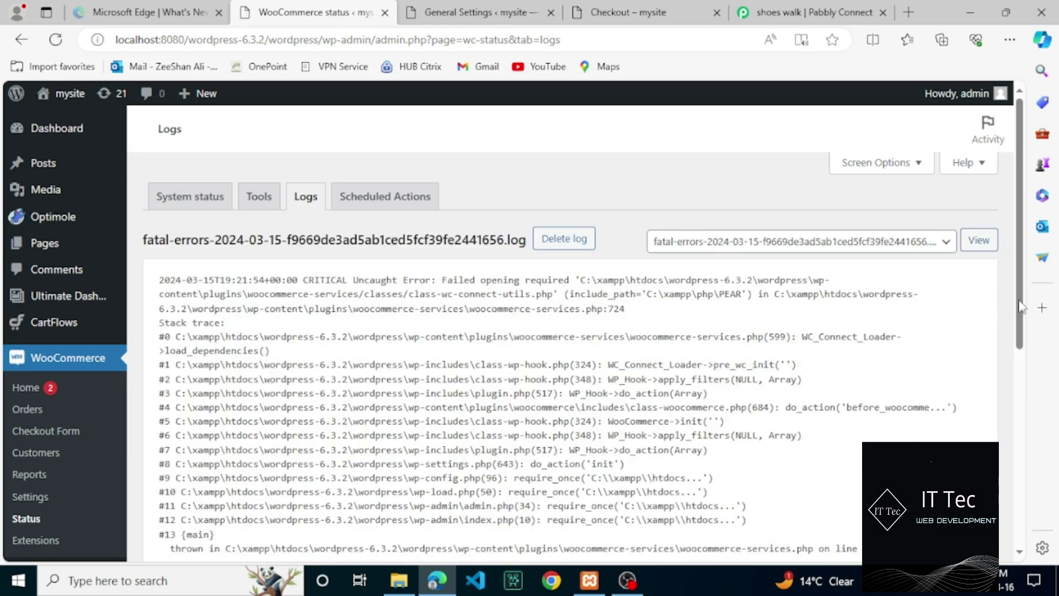
scroll(1006, 313, down, 3)
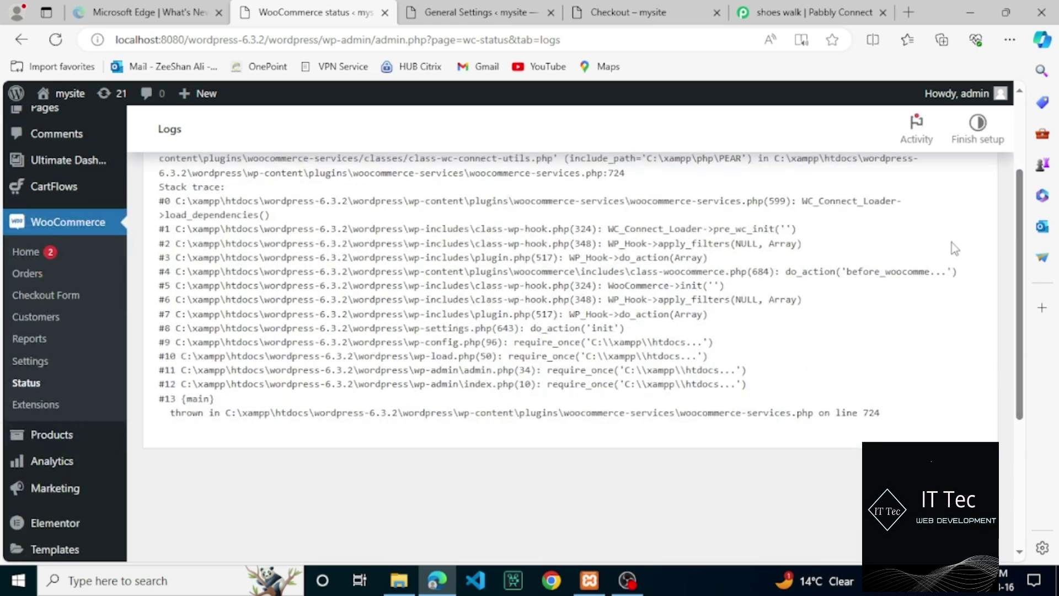
scroll(1018, 160, up, 3)
Display the webhooks-delivery-2024-03-15 log and dismiss the migration notice above it
click(930, 245)
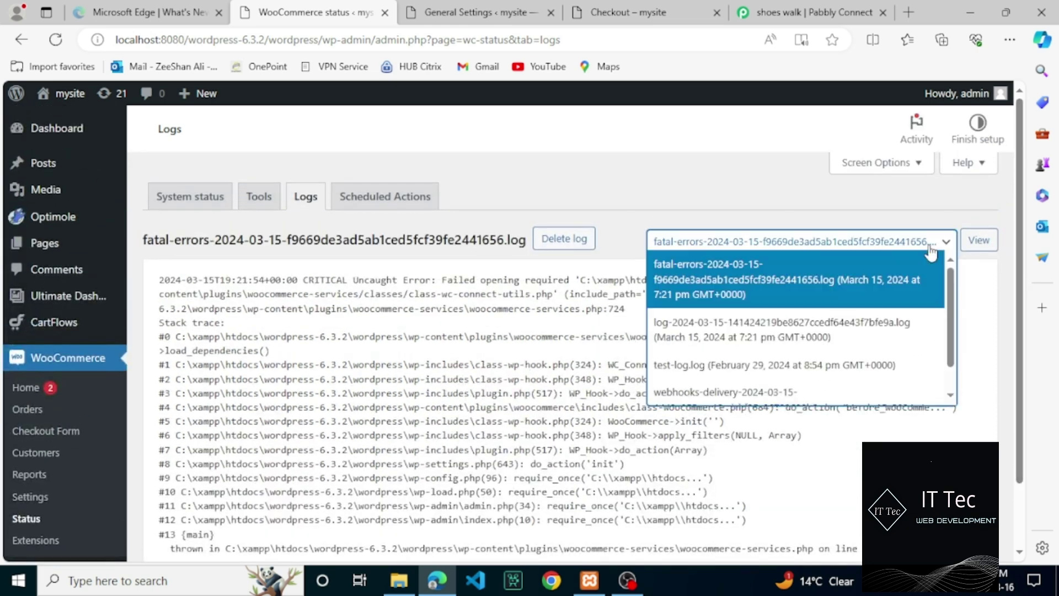
scroll(952, 319, down, 1)
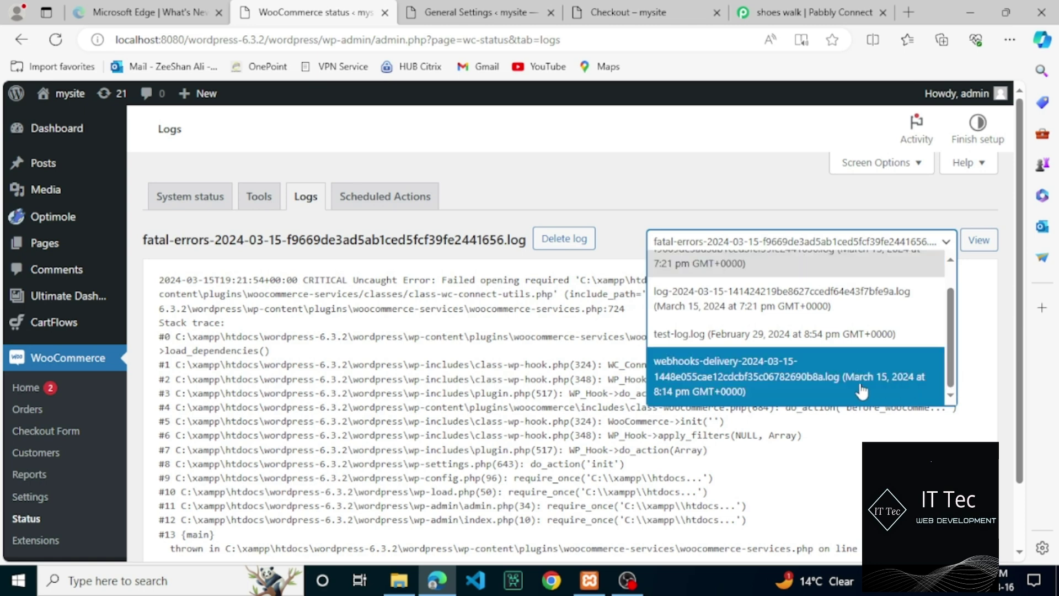
click(747, 381)
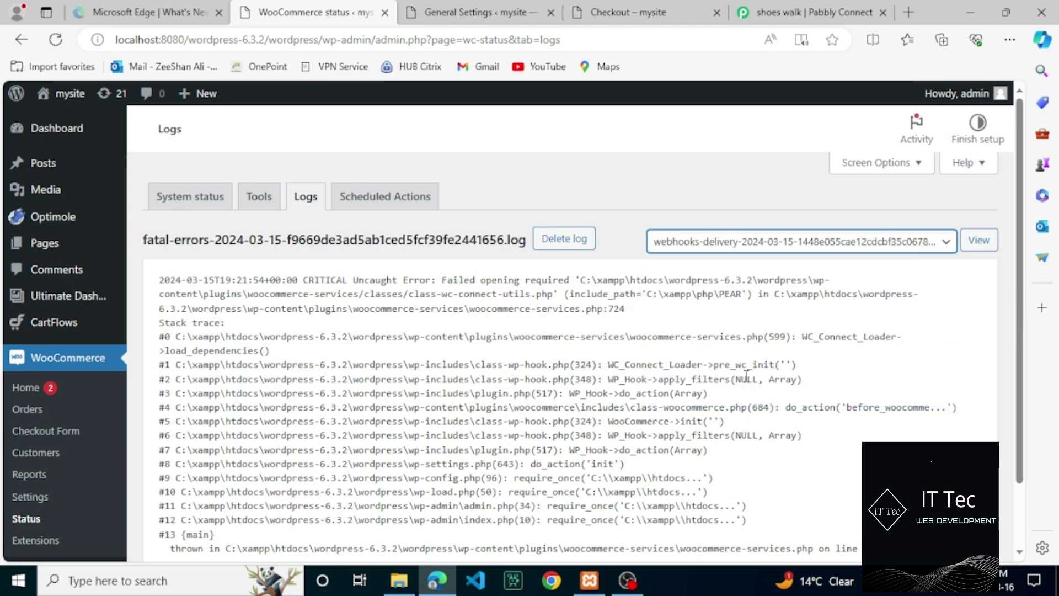
click(975, 249)
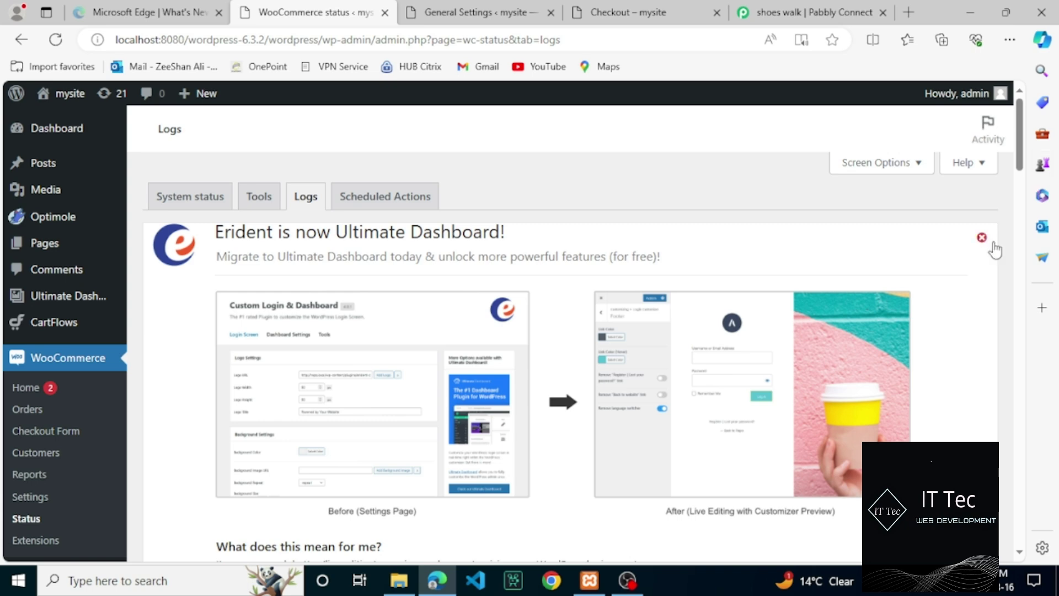
click(982, 238)
Examine the webhook delivery entry's request headers and response, highlighting its date and duration
scroll(705, 280, down, 4)
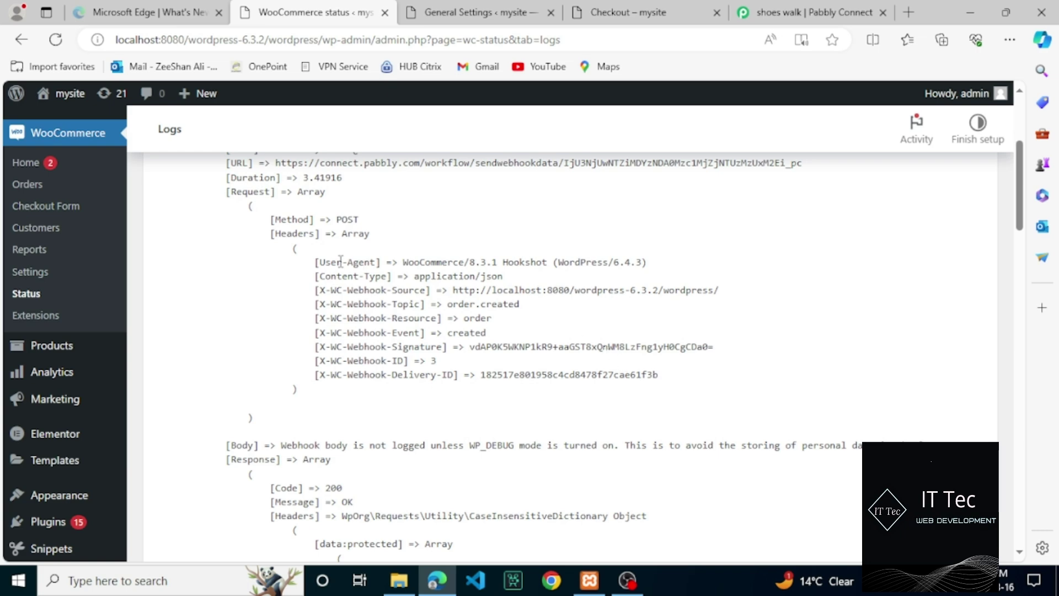
scroll(1022, 197, up, 2)
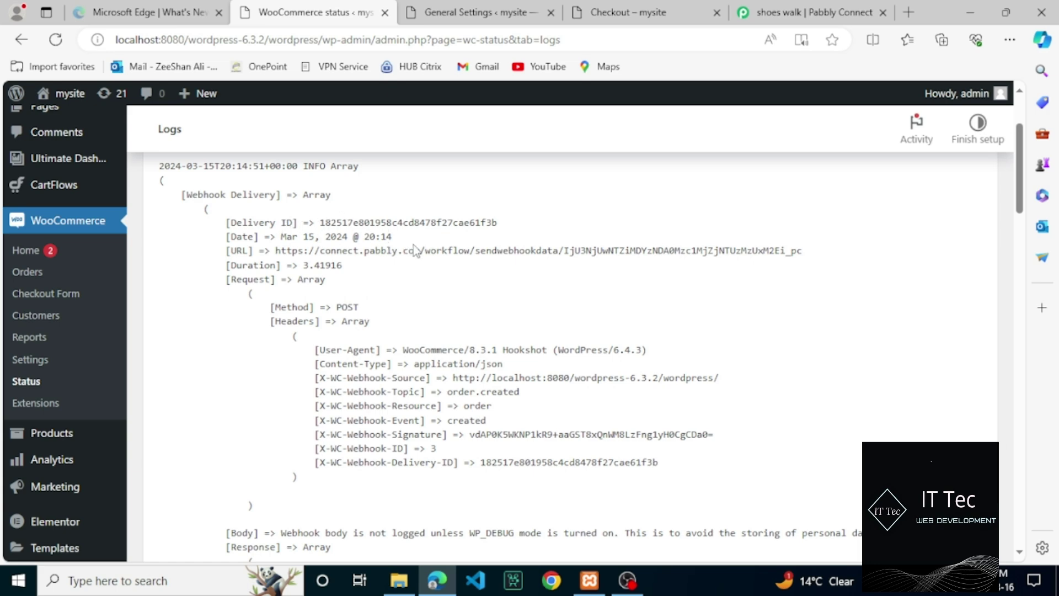
drag(392, 237, 276, 239)
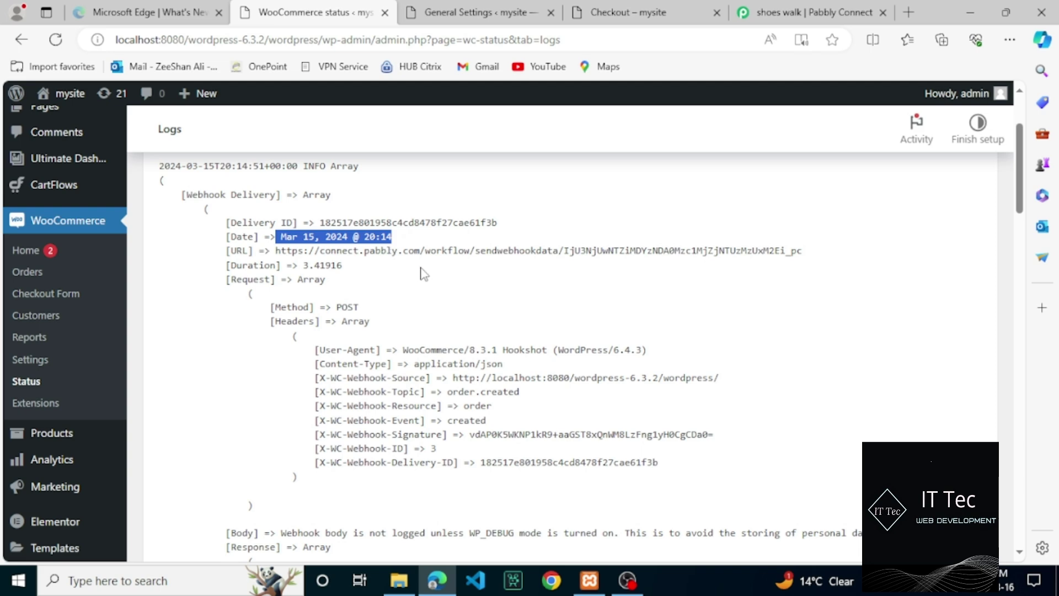
drag(343, 265, 298, 265)
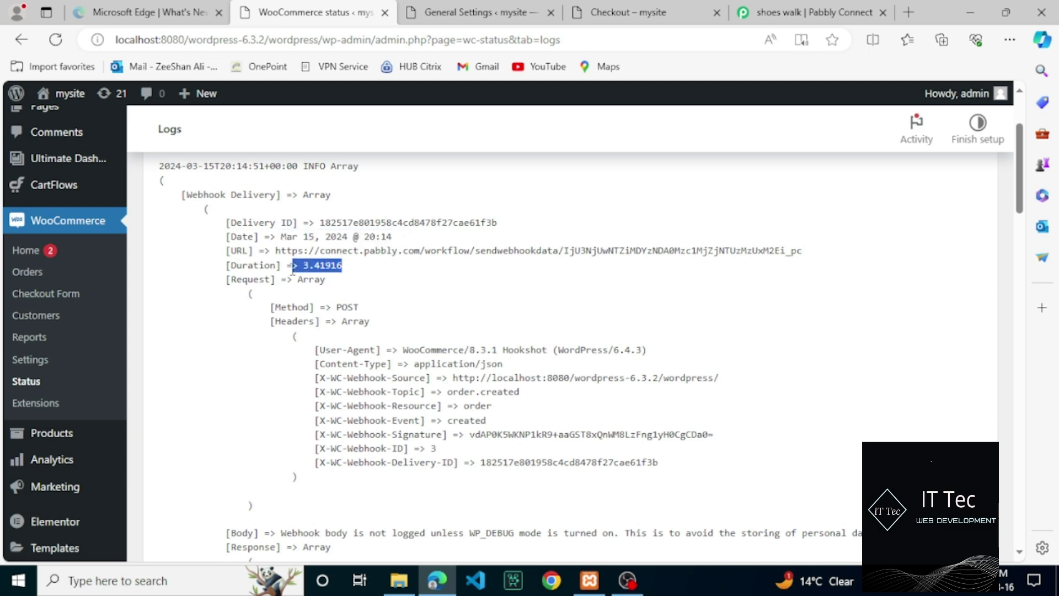